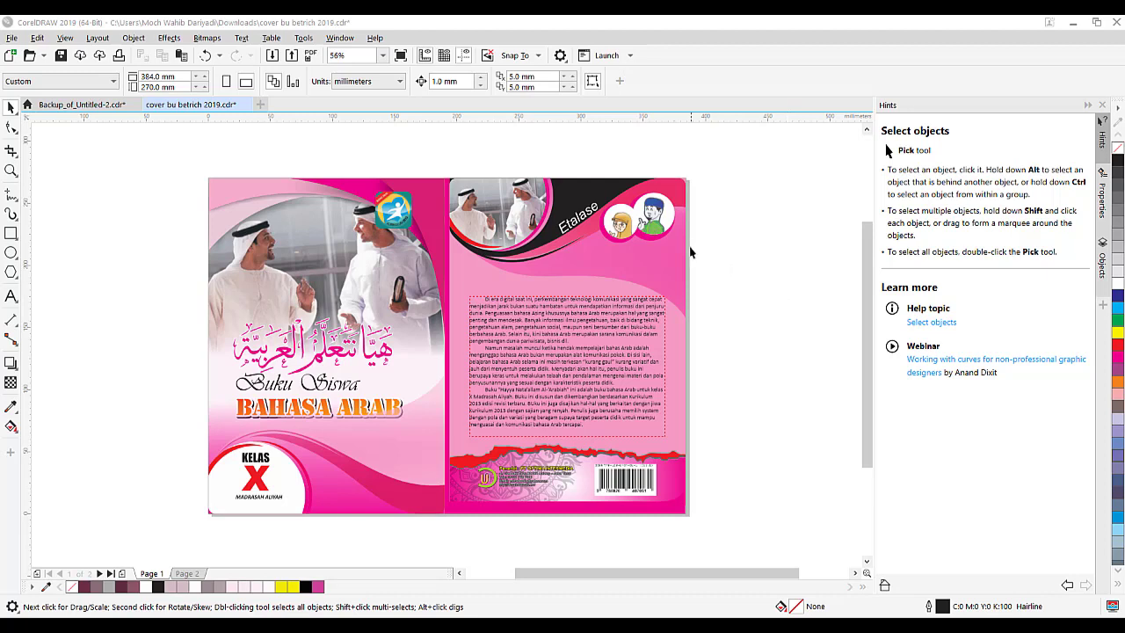
Step: Move the boy cartoon off its pink circle on the back cover, enlarge it to about 101 mm and shift it over the text
left_click(664, 225)
left_click_drag(661, 216, 766, 376)
left_click_drag(697, 285, 553, 280)
left_click(761, 281)
left_click(609, 281)
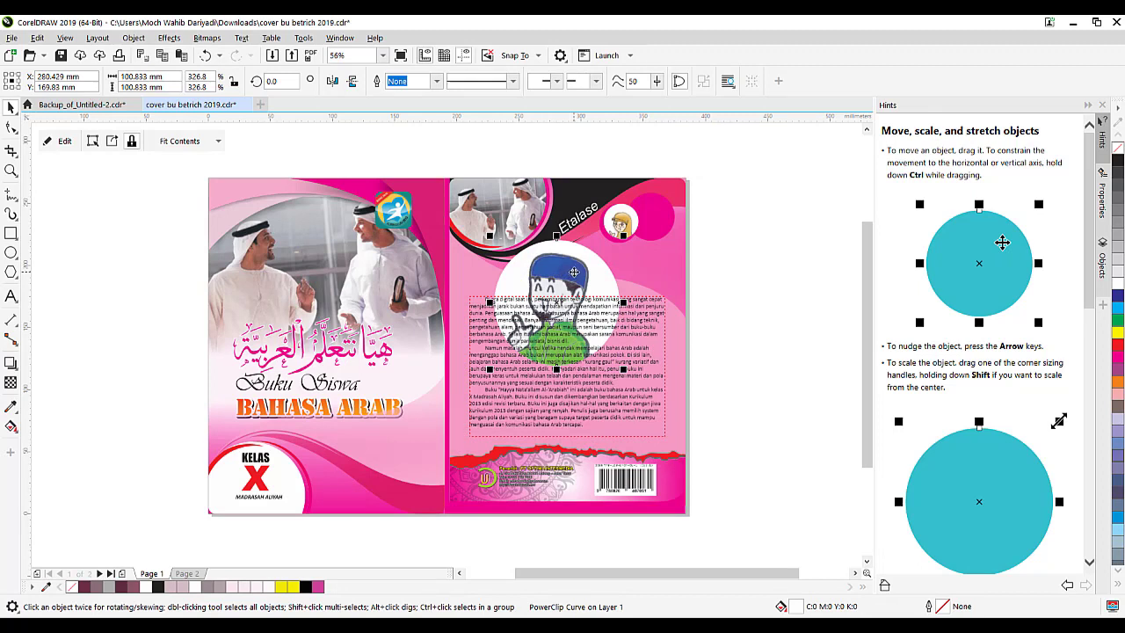
Step: Undo the sideways shifts and the enlargement of the boy cartoon, leaving it small below the pink circle
key("ctrl+z")
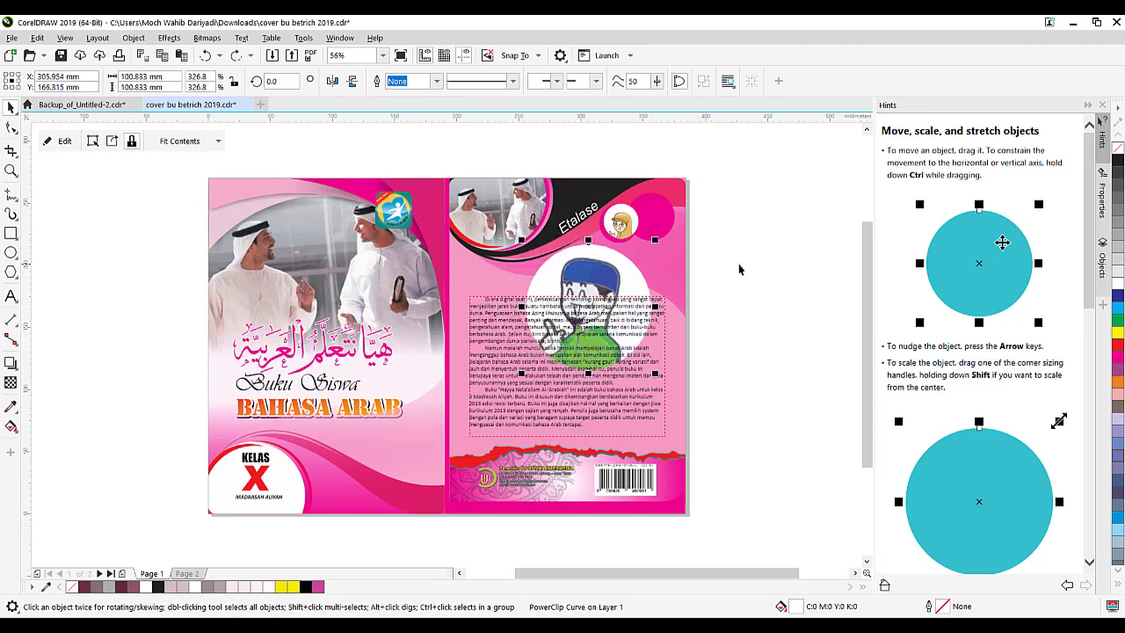
key("ctrl+shift+z")
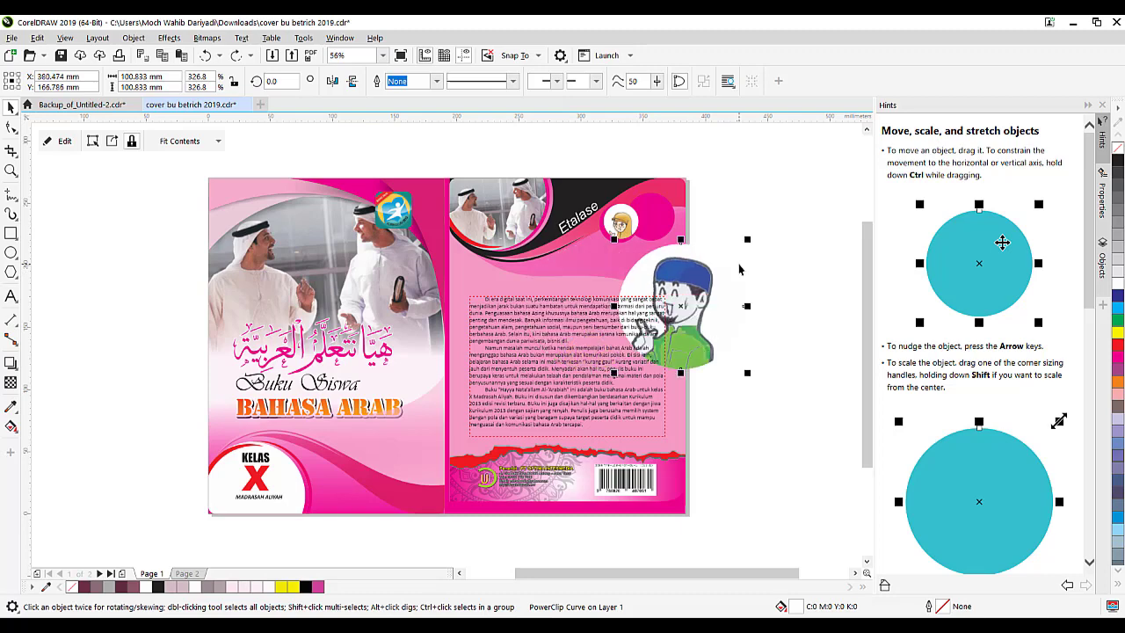
key("ctrl+shift+z")
left_click(764, 219)
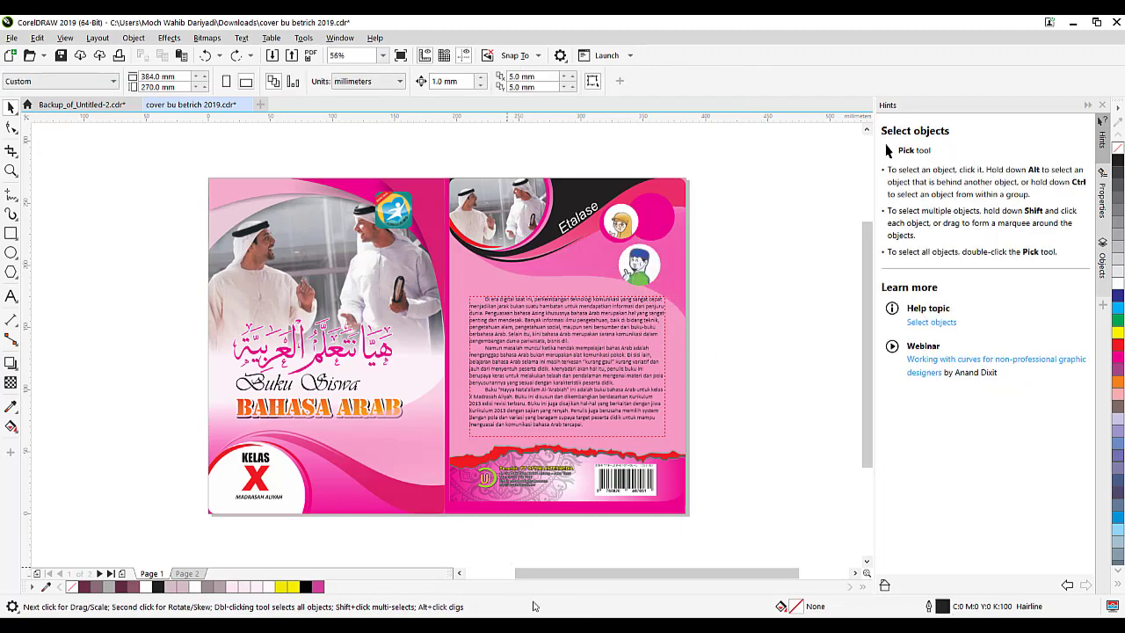
Step: Switch to the Pictures folder in File Explorer, import the photo 745 into the CorelDRAW cover document and move it over the back cover's outer edge
mouse_move(559, 626)
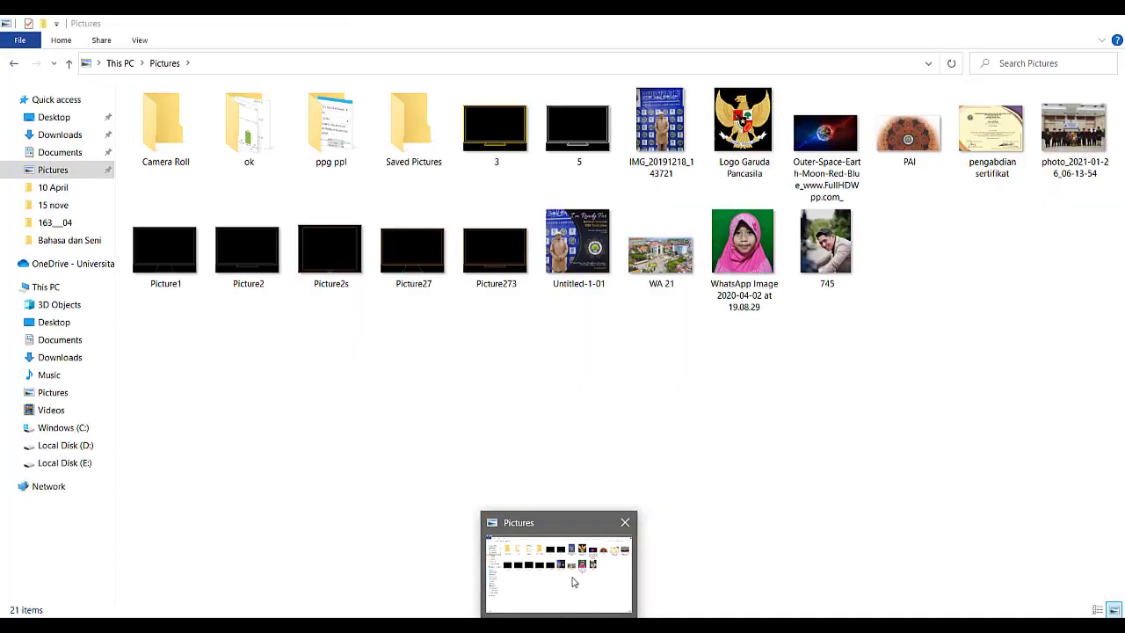
left_click(573, 580)
left_click_drag(799, 253, 143, 299)
left_click_drag(26, 208, 353, 266)
left_click(168, 257)
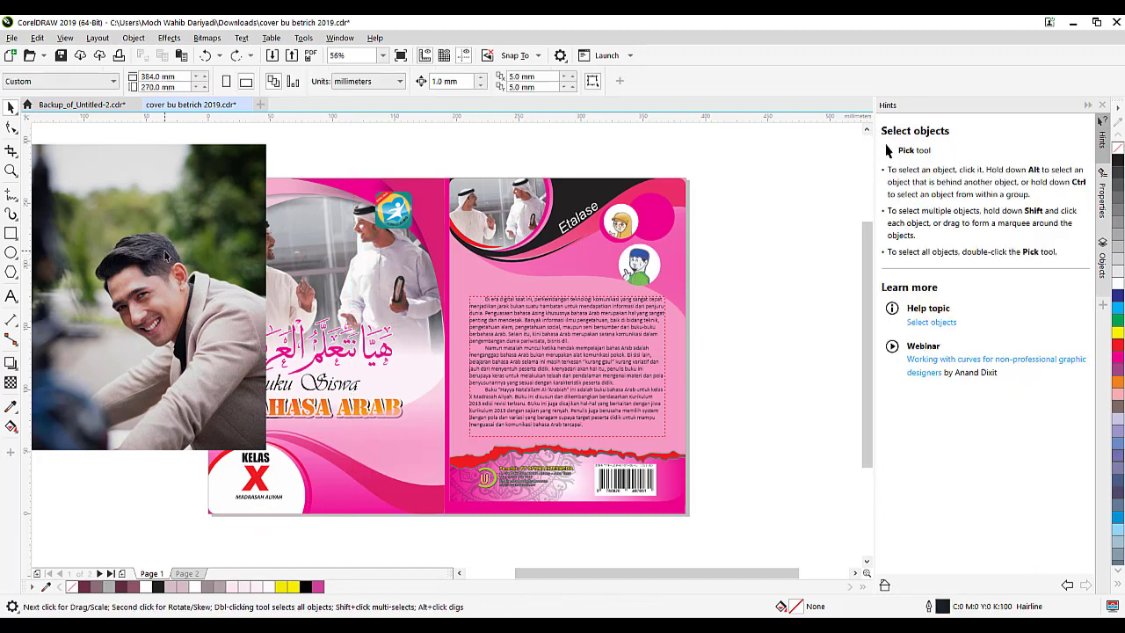
left_click_drag(164, 252, 724, 249)
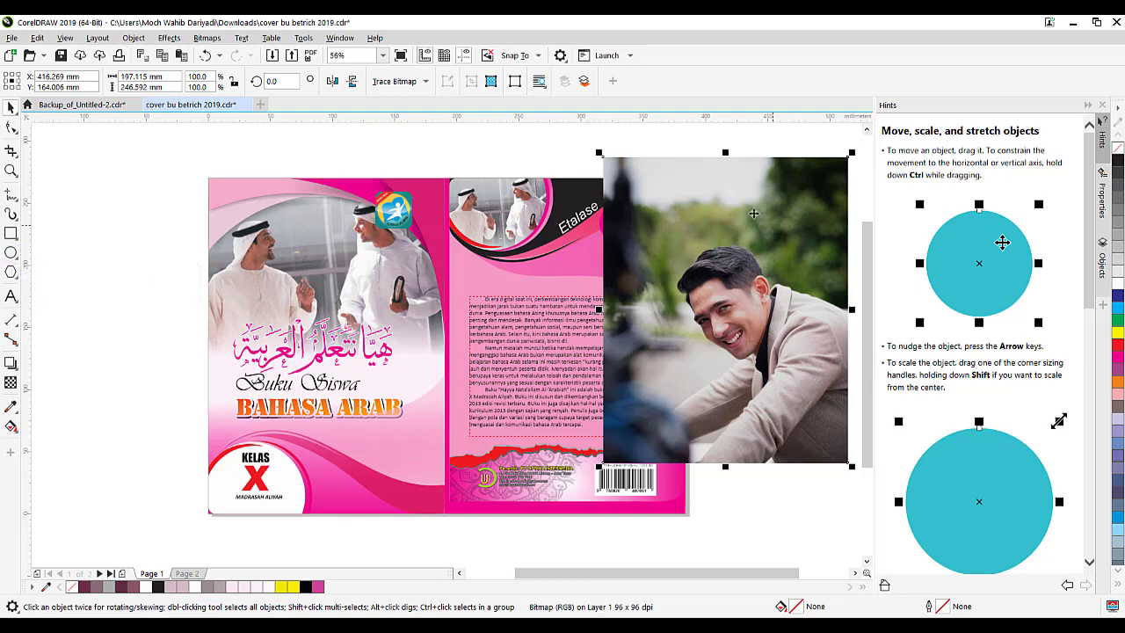
Step: Draw a circle about 91.5 mm in diameter in the empty area beside the front cover
left_click(14, 253)
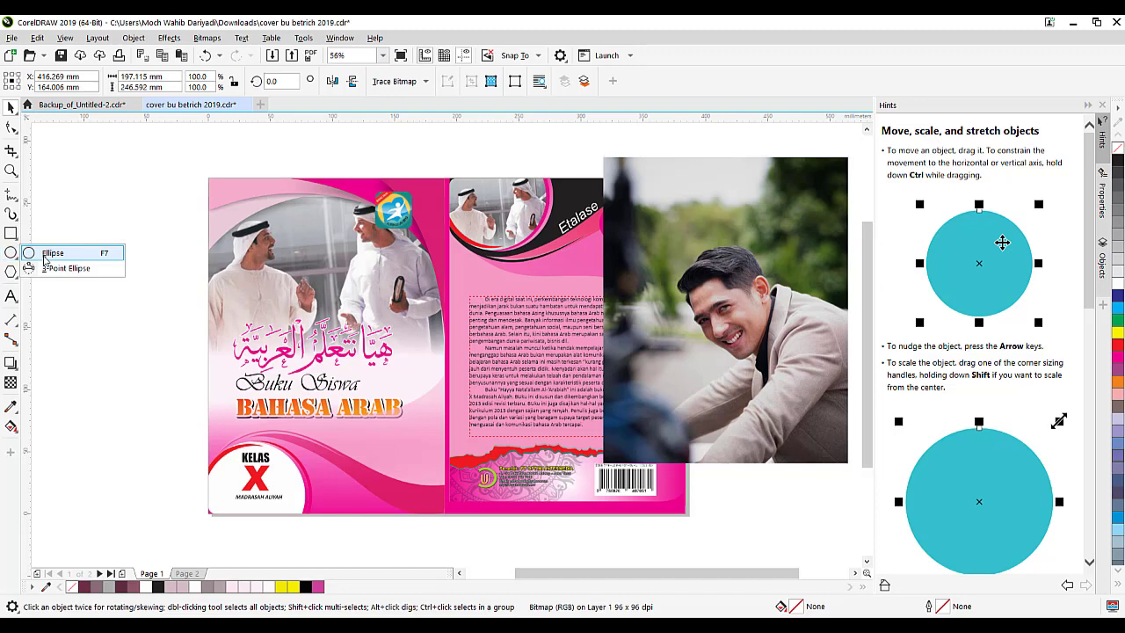
left_click(48, 254)
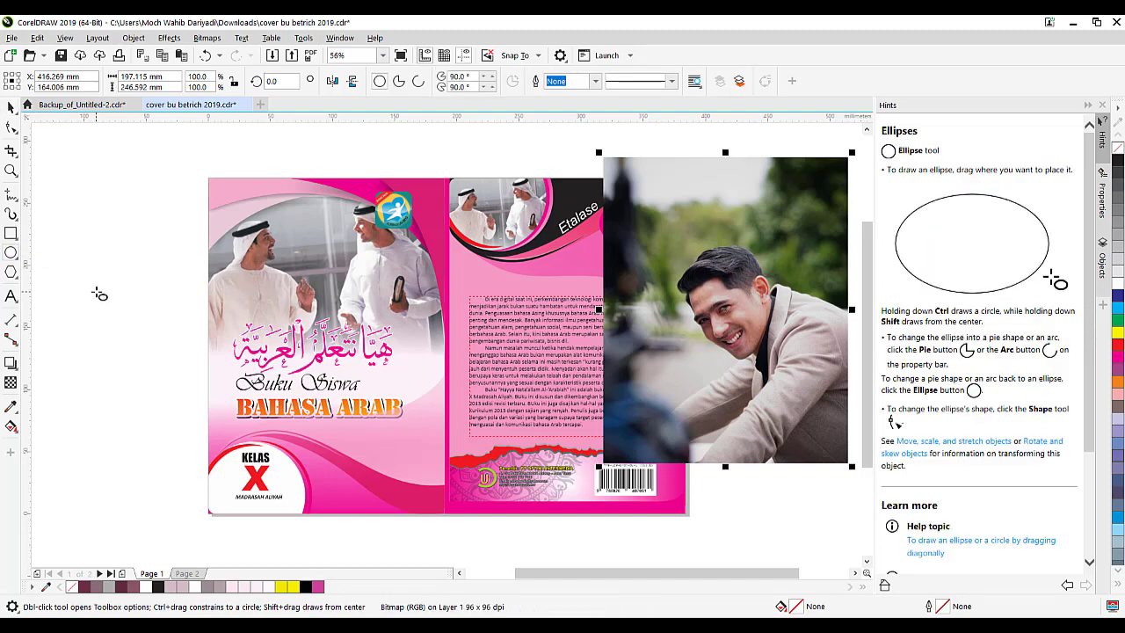
left_click_drag(99, 294, 170, 390)
key("ctrl+z")
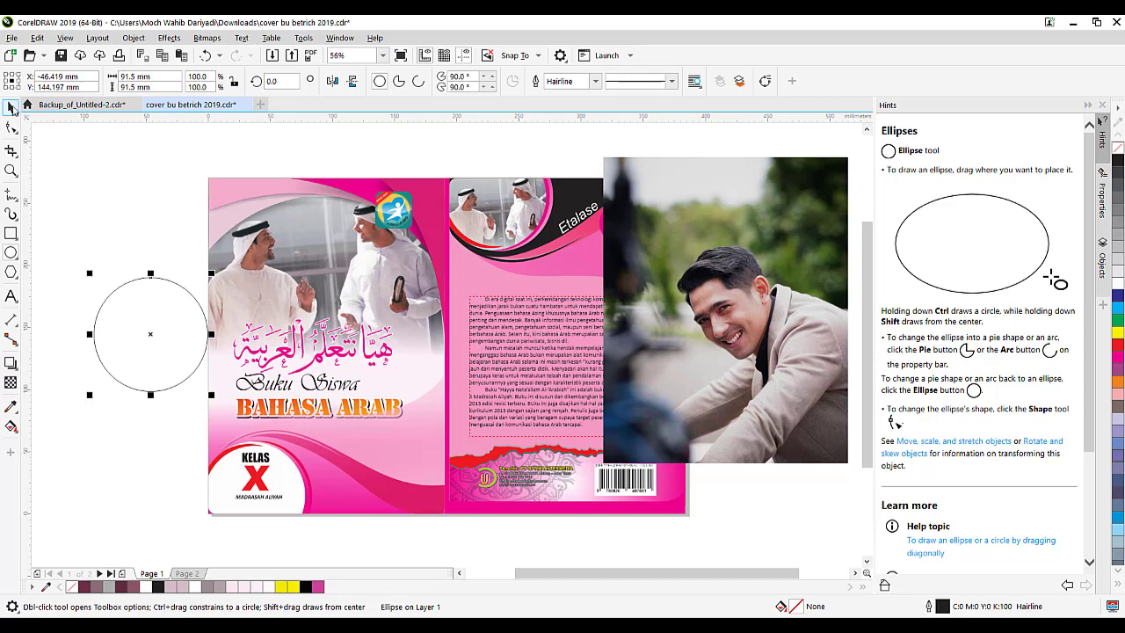
left_click(12, 108)
left_click(140, 293)
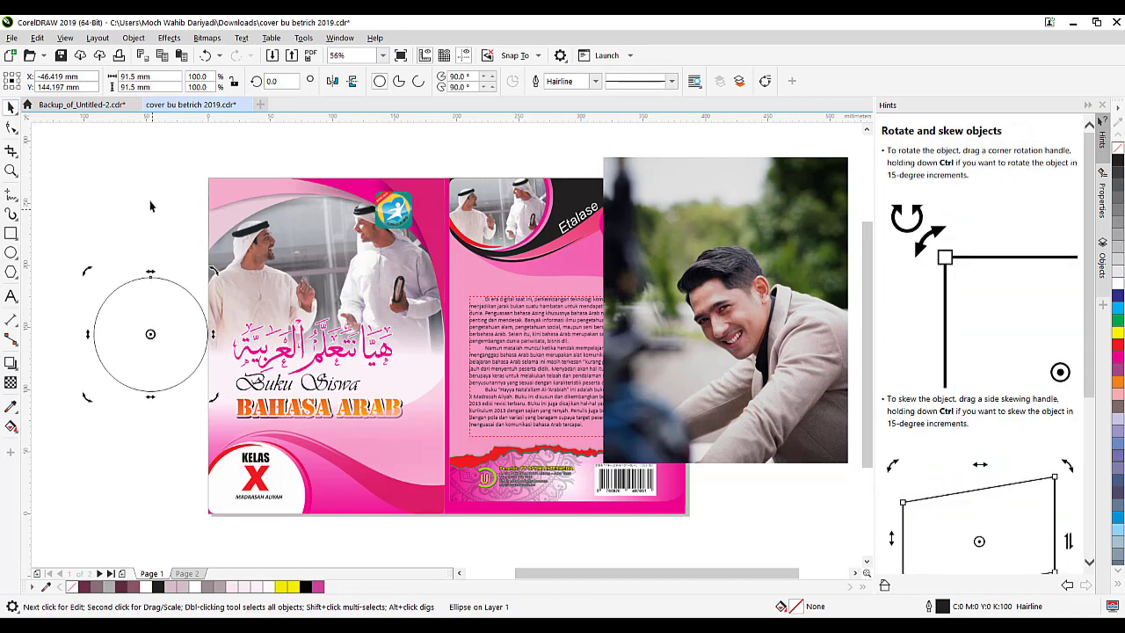
left_click(176, 301)
left_click(206, 308)
Step: Move the photo onto the front cover near the empty circle and place it inside the circle with PowerClip Inside
left_click(701, 312)
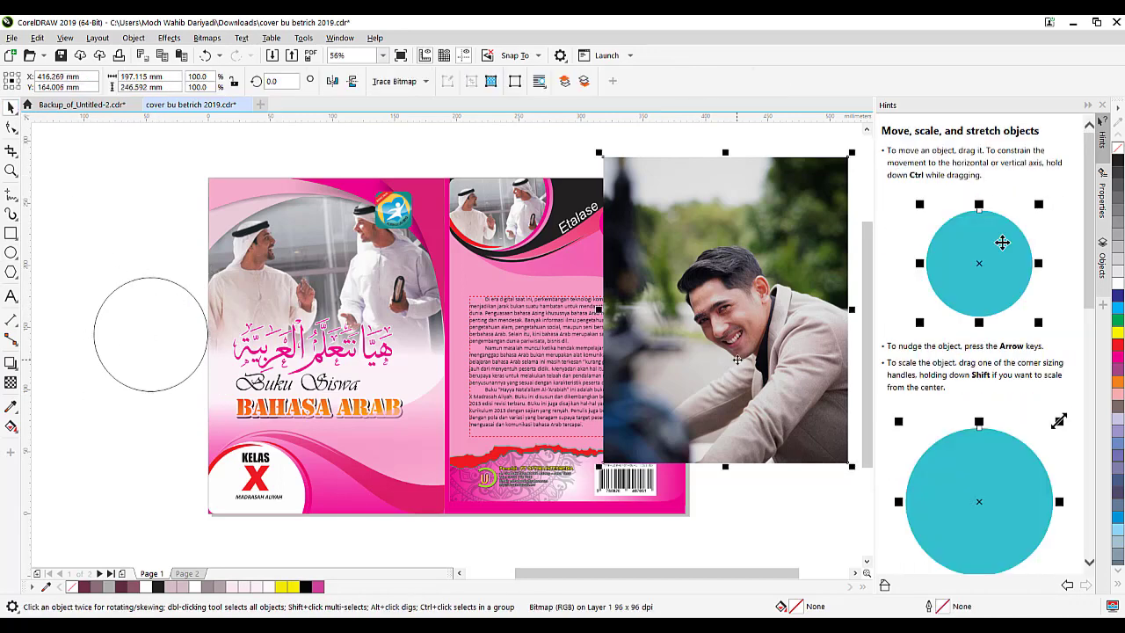
left_click_drag(740, 352, 391, 380)
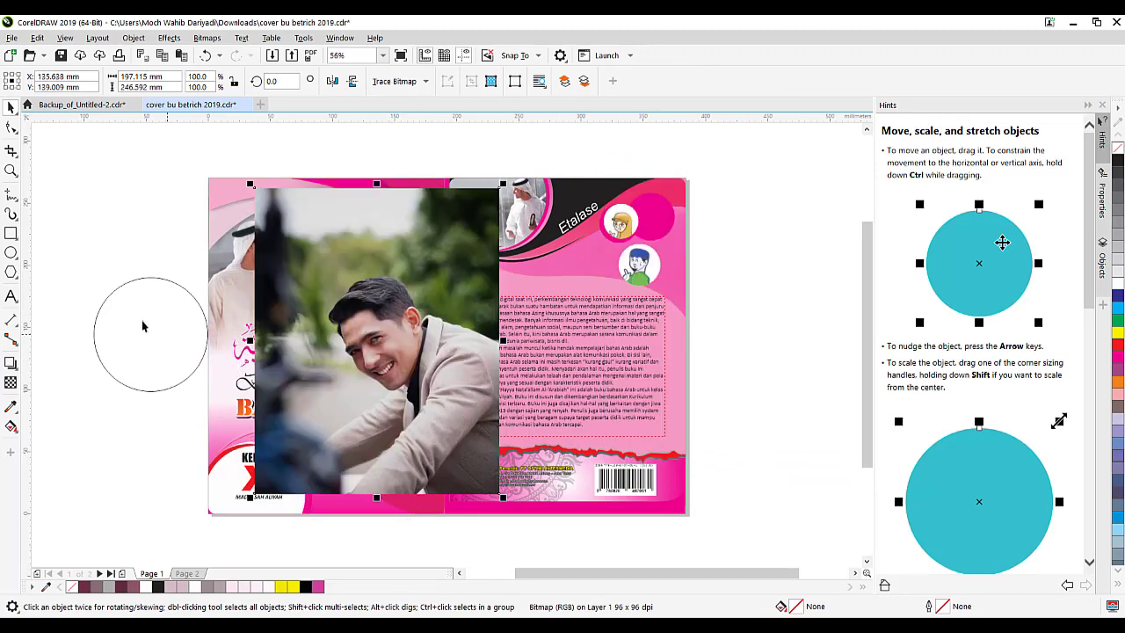
scroll(140, 327, "up", 2)
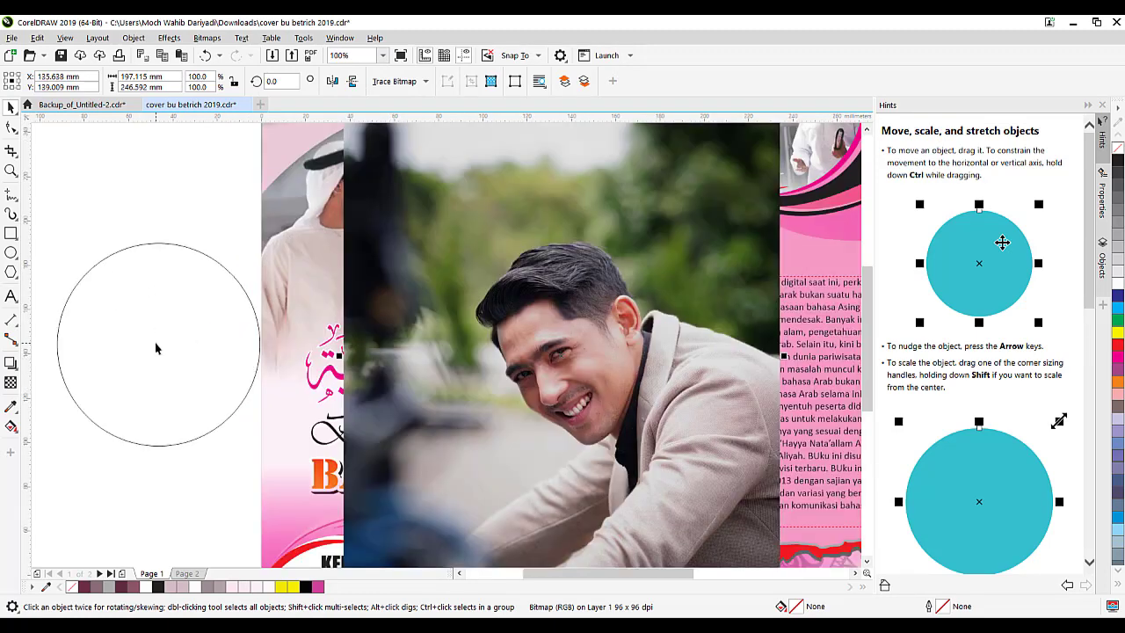
left_click(258, 340)
left_click(208, 212)
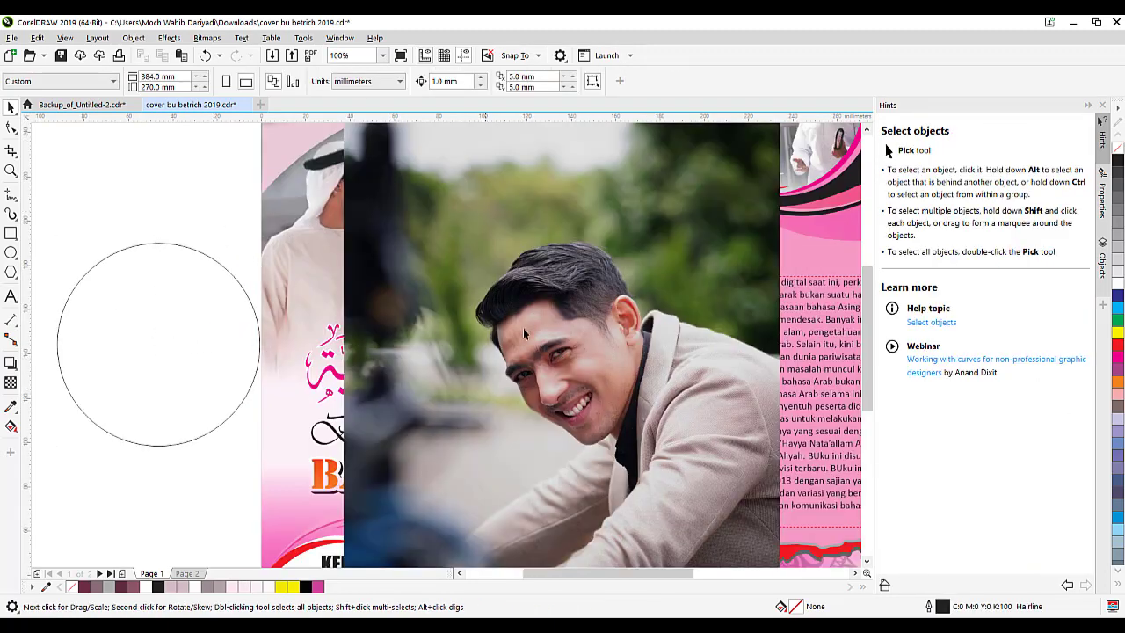
left_click(447, 246)
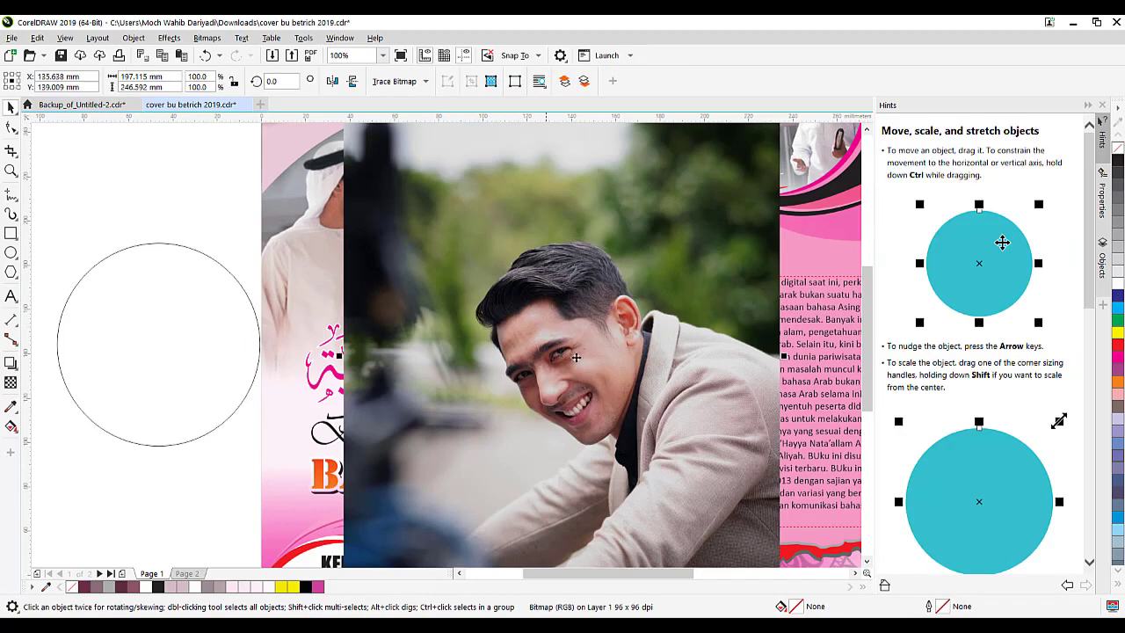
right_click(506, 379)
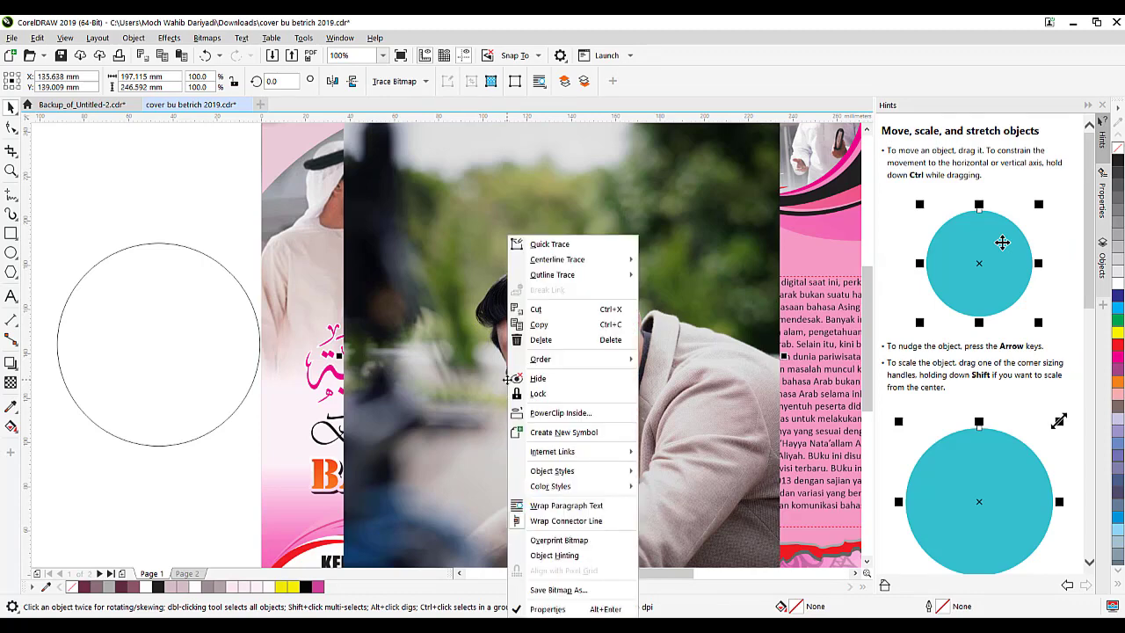
left_click(556, 413)
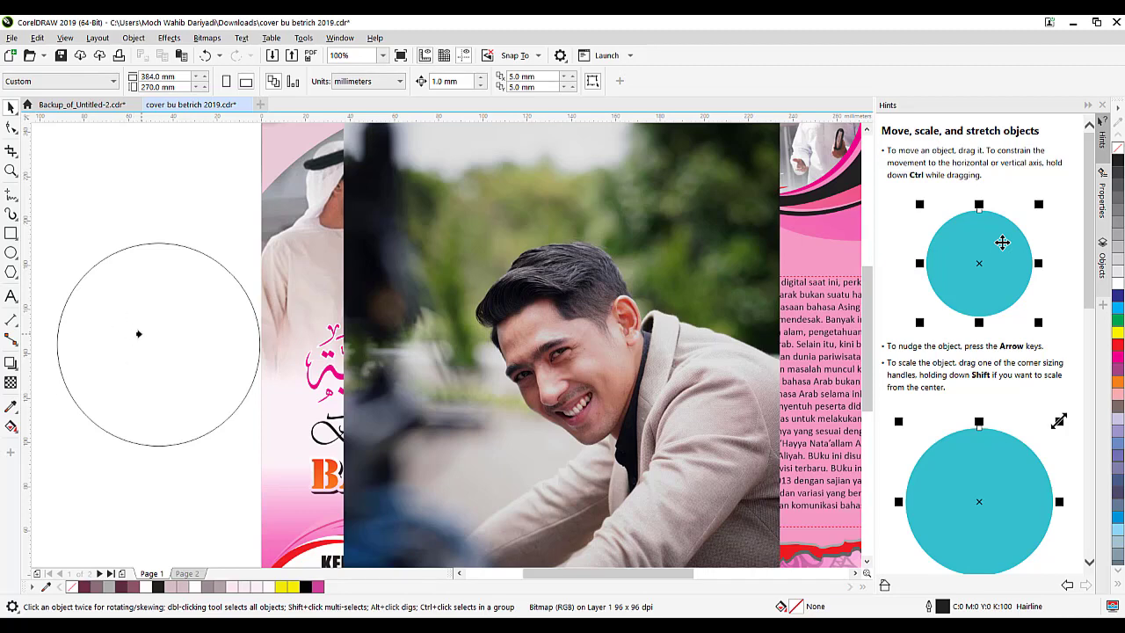
left_click(175, 349)
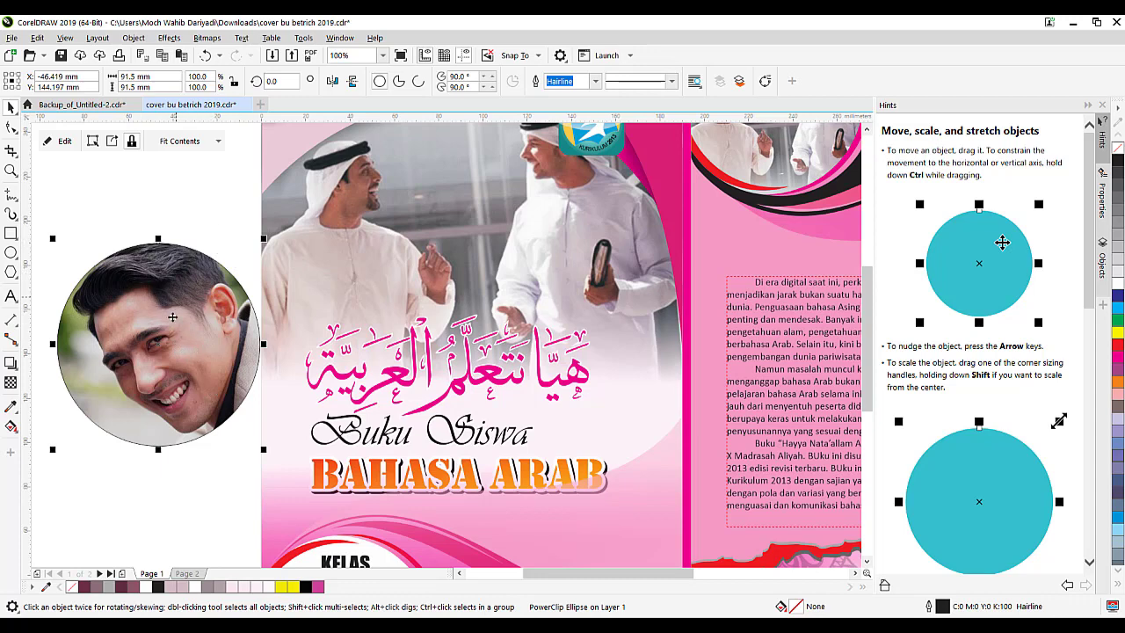
left_click(186, 207)
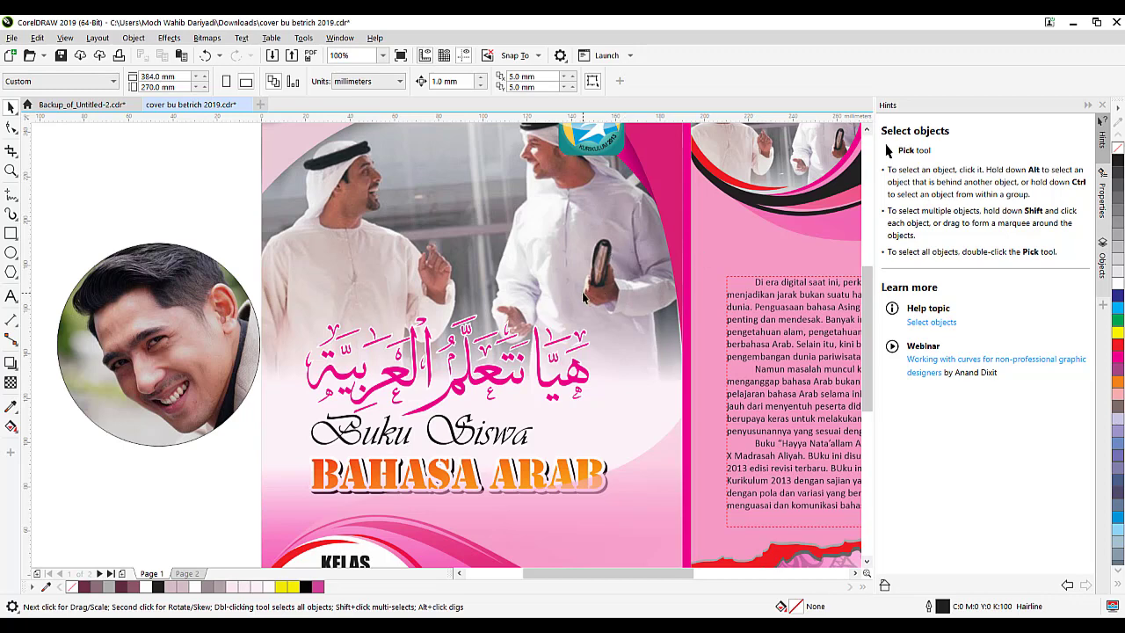
Step: Move the front cover's clipped background picture off the page and undo the move
scroll(582, 297, "down", 3)
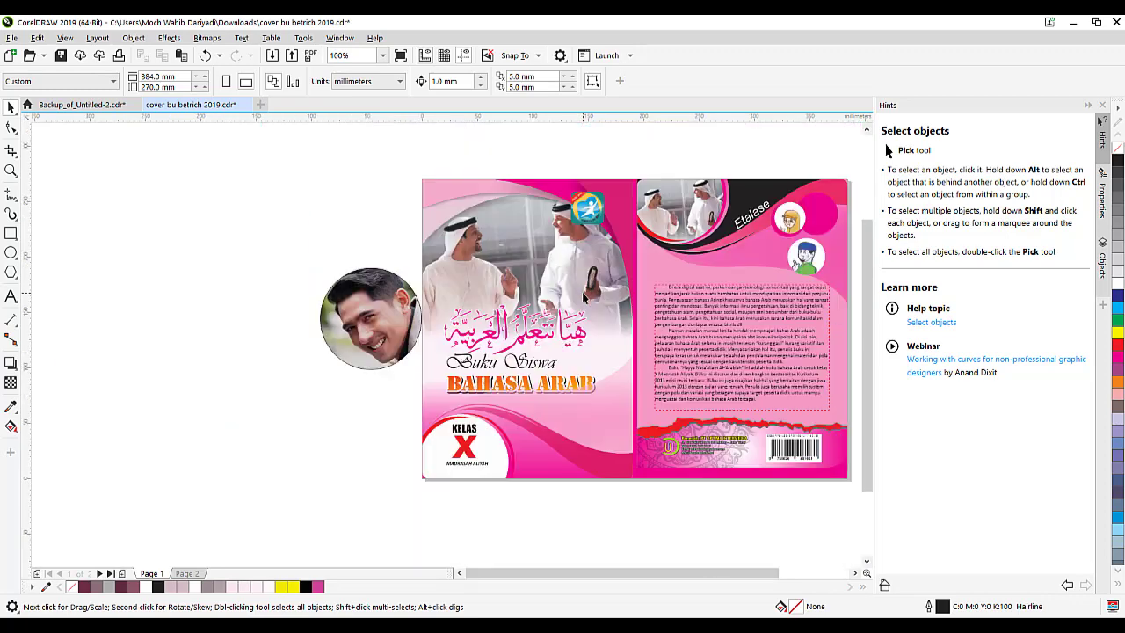
left_click(465, 212)
left_click_drag(533, 218, 201, 232)
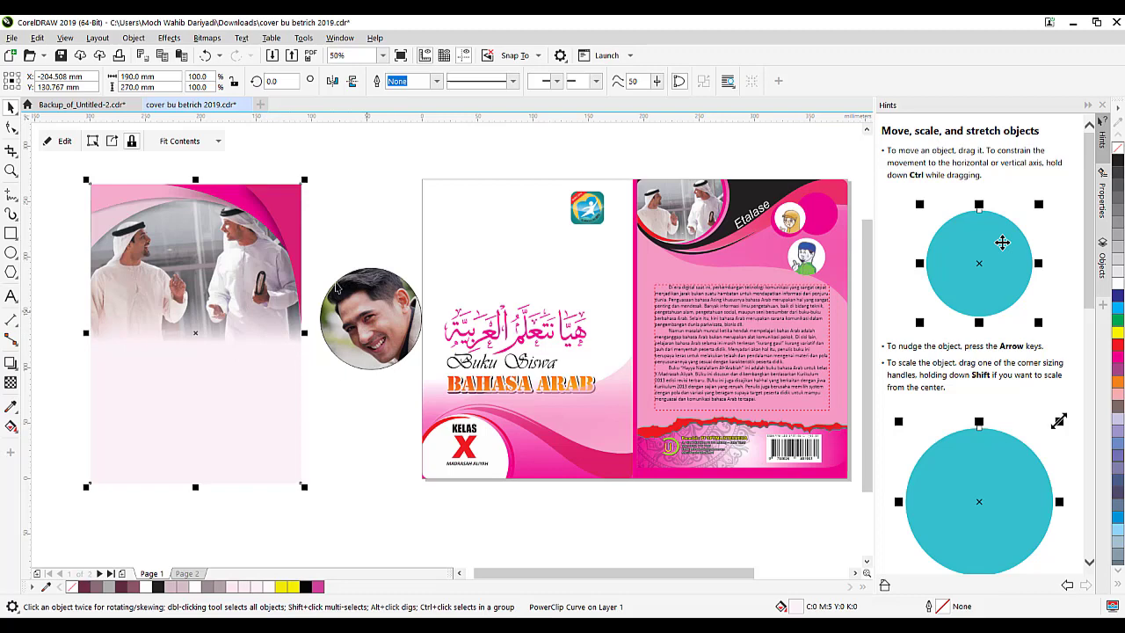
key("p")
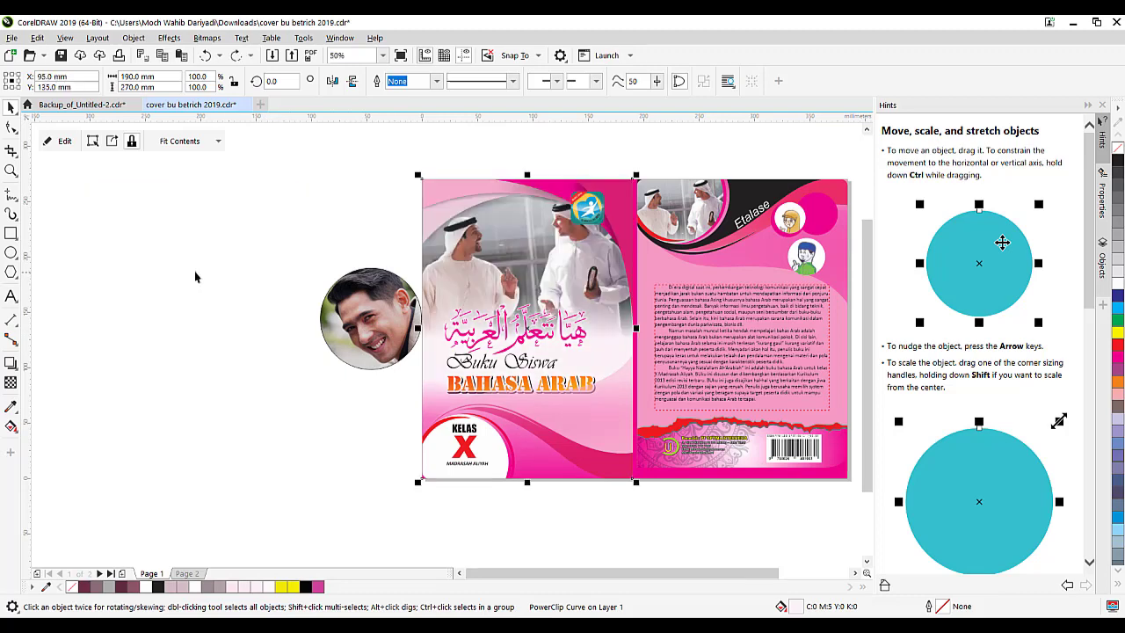
Step: Move the clipped photo circle farther away from the front cover into the empty area
scroll(265, 417, "up", 2)
left_click(463, 237)
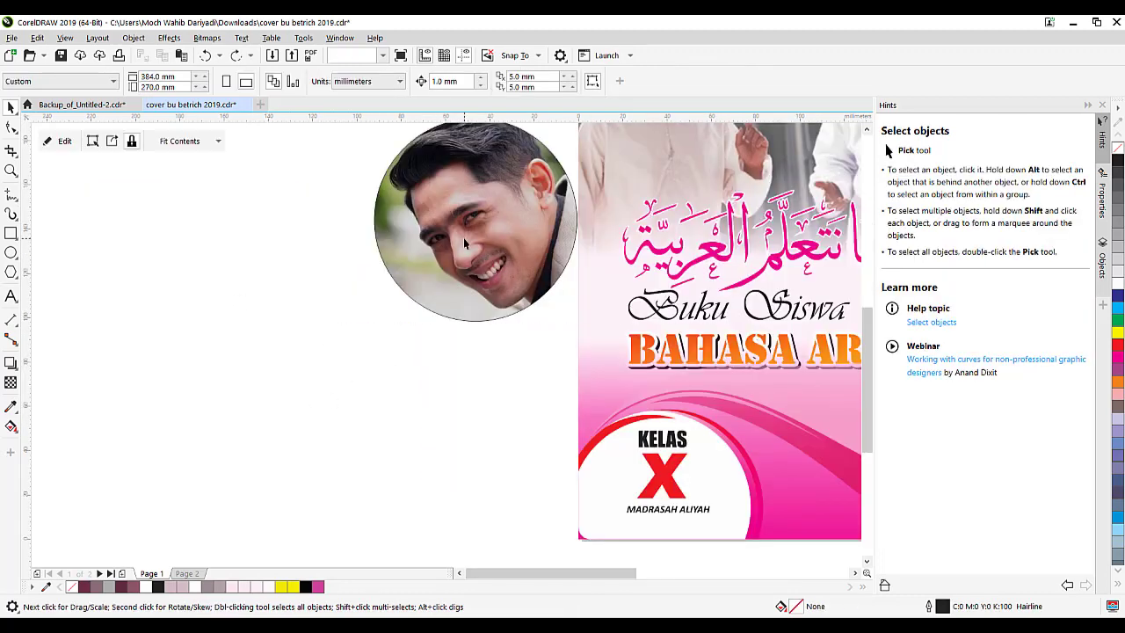
left_click_drag(471, 209, 250, 307)
left_click(416, 387)
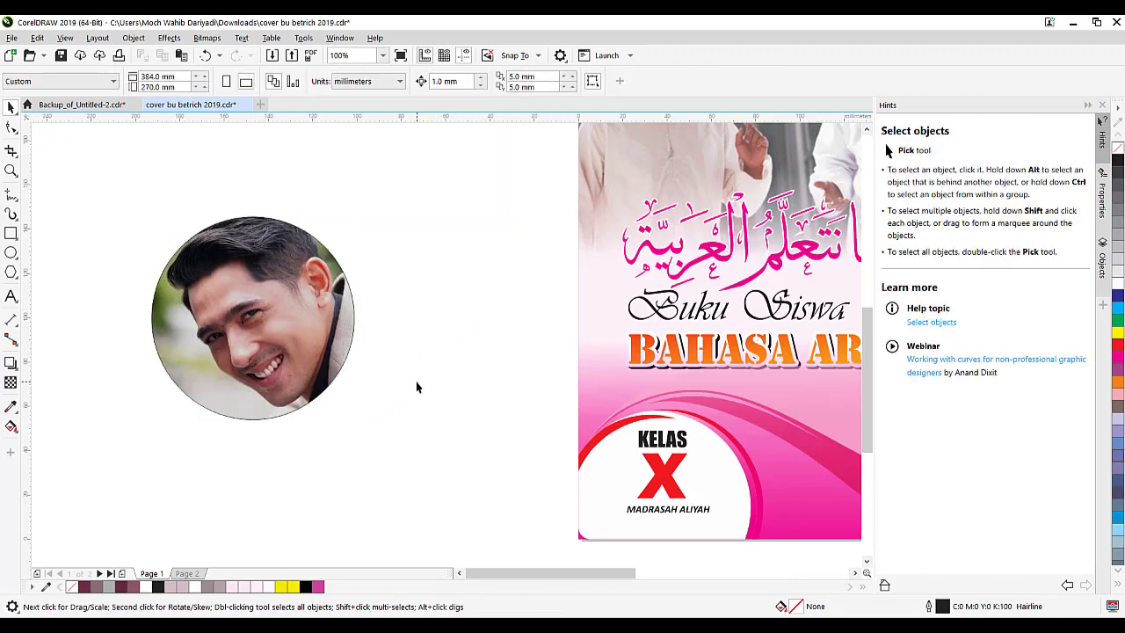
Step: Examine the Fit Contents options for the photo circle's PowerClip
left_click(286, 320)
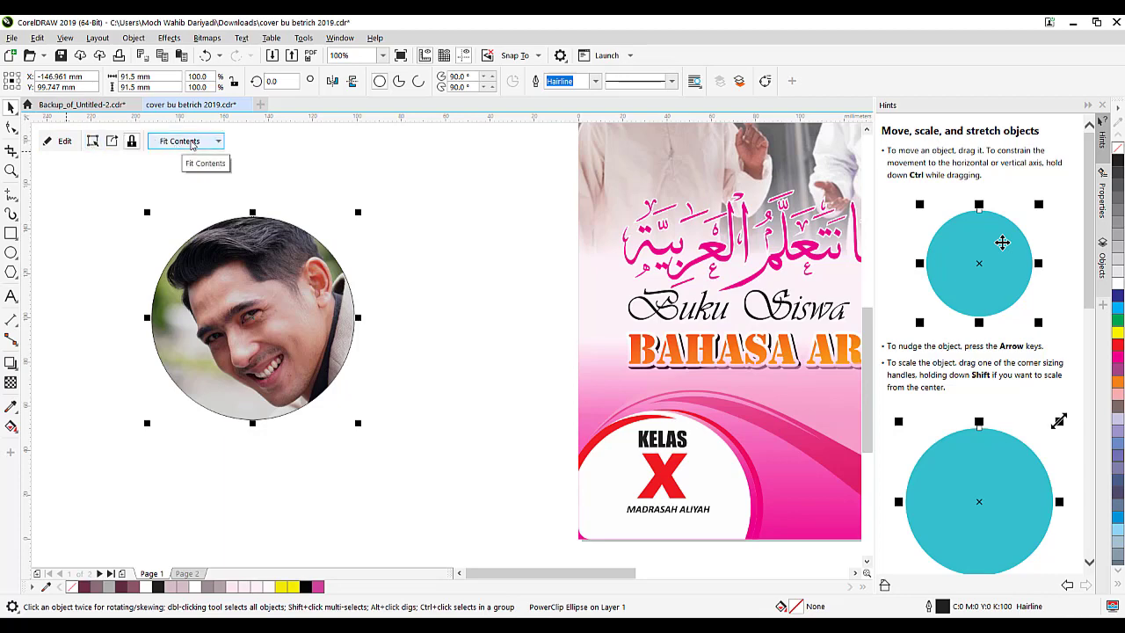
left_click(190, 144)
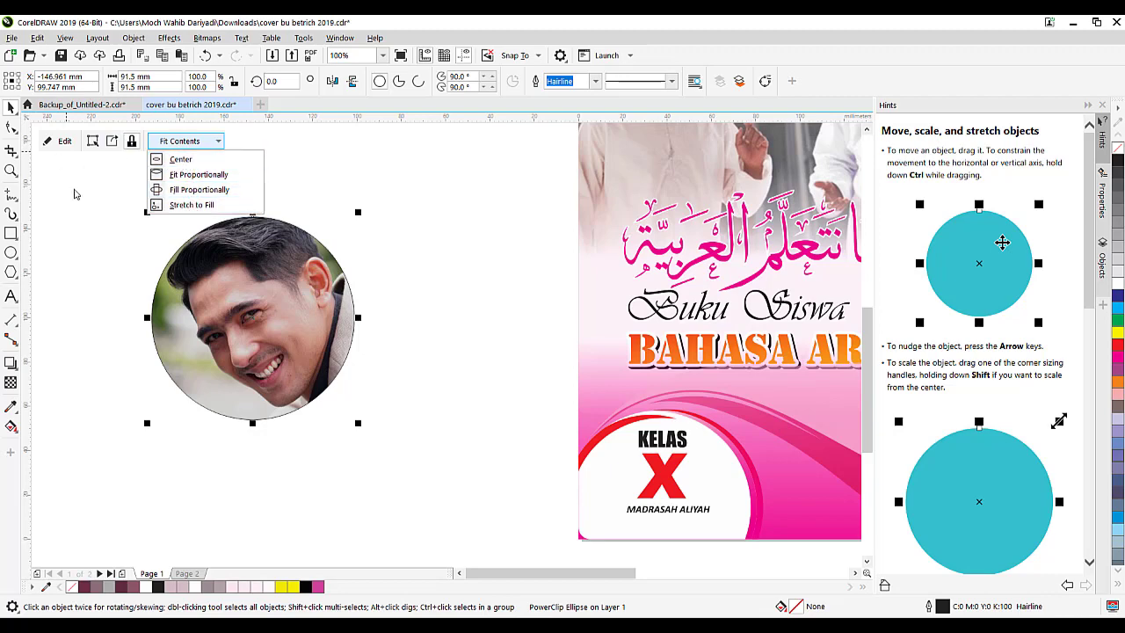
left_click(74, 194)
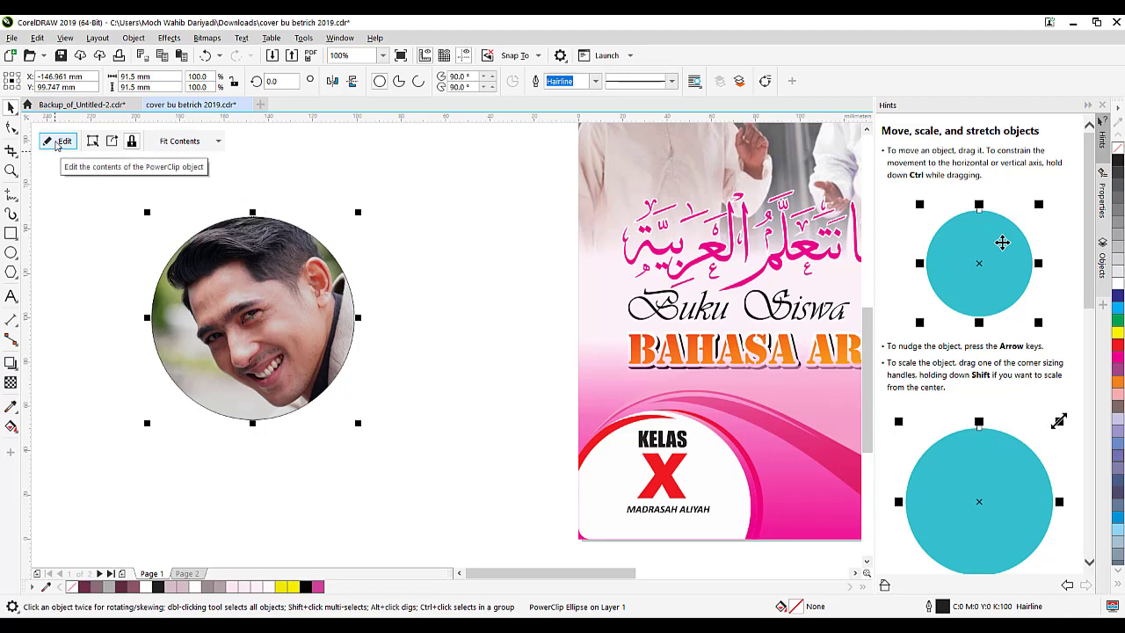
Step: Edit the circle's PowerClip contents, scaling the photo down to about 137 × 171 mm and repositioning it so the face sits within the circle
left_click(58, 141)
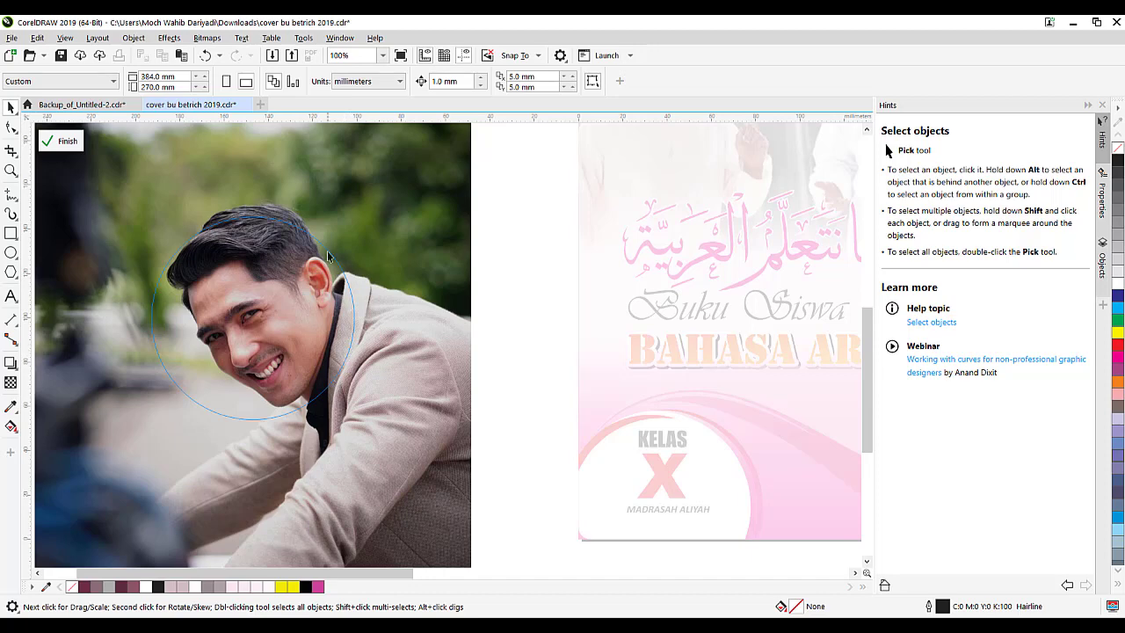
scroll(366, 368, "down", 2)
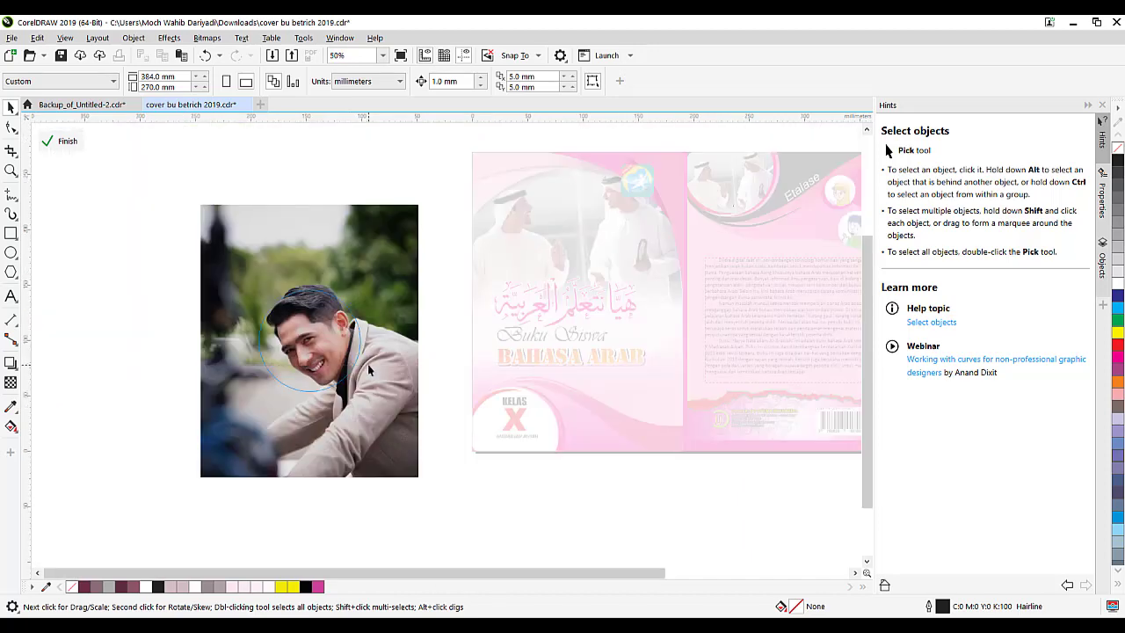
left_click(393, 243)
left_click_drag(422, 200, 385, 248)
left_click_drag(321, 385, 334, 370)
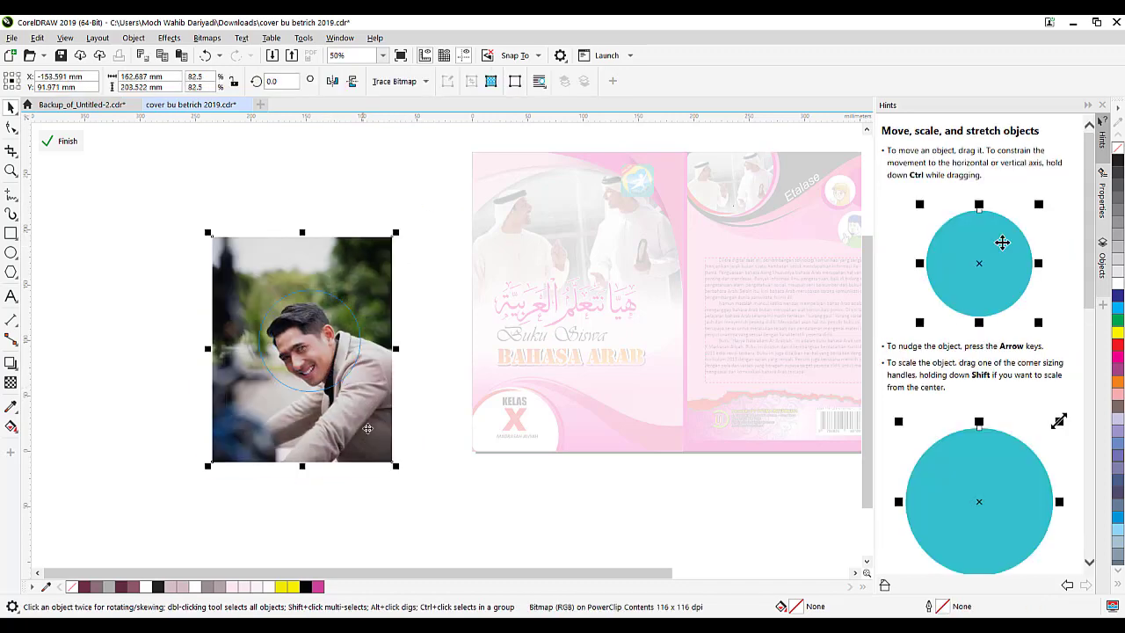
left_click_drag(395, 466, 363, 428)
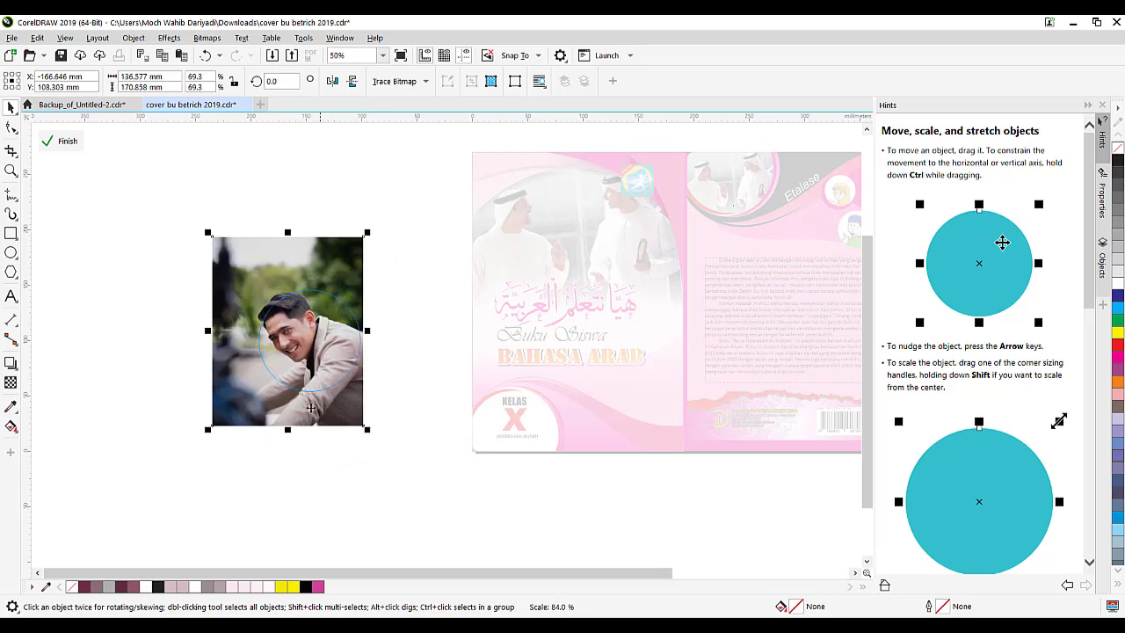
left_click_drag(287, 423, 329, 431)
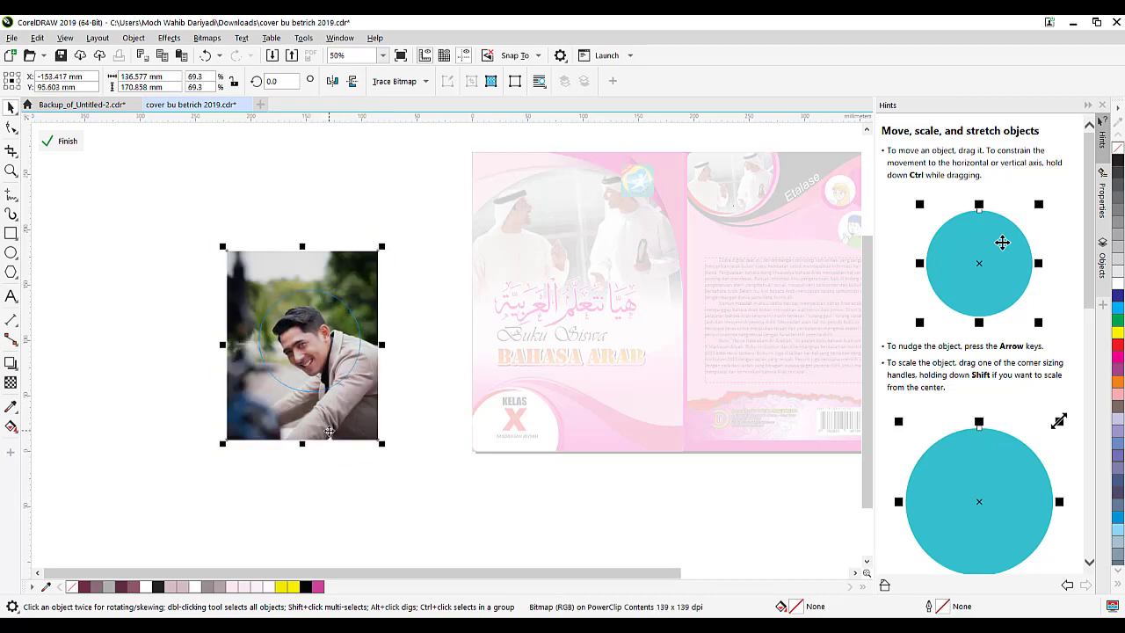
left_click(337, 522)
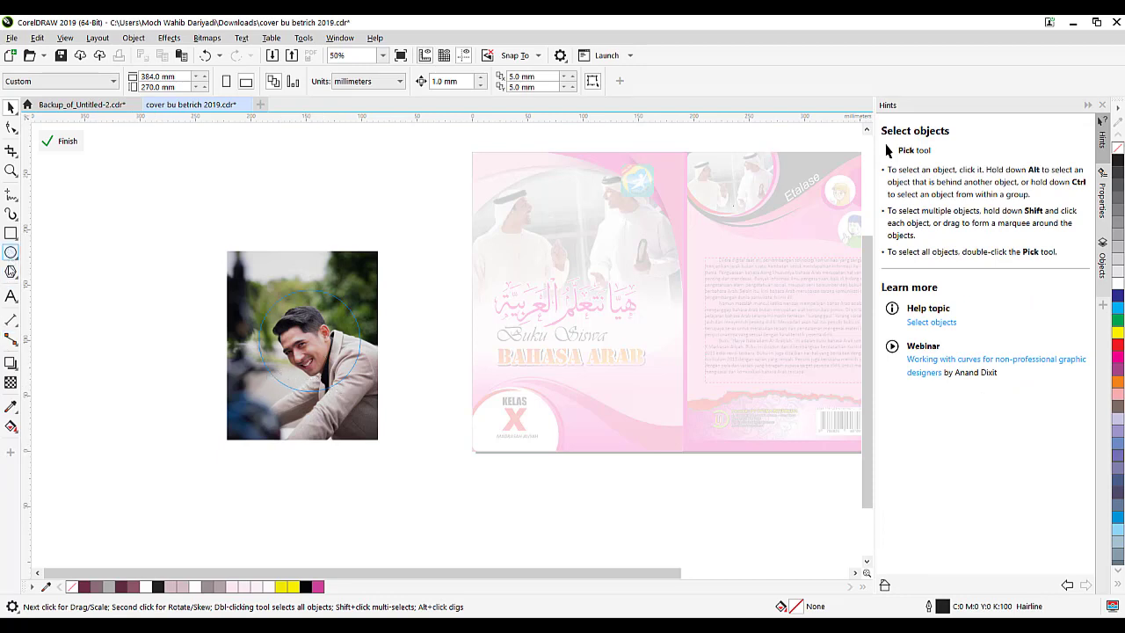
Step: Add artistic text with the man's first name over the lower part of the photo inside the PowerClip
left_click(11, 297)
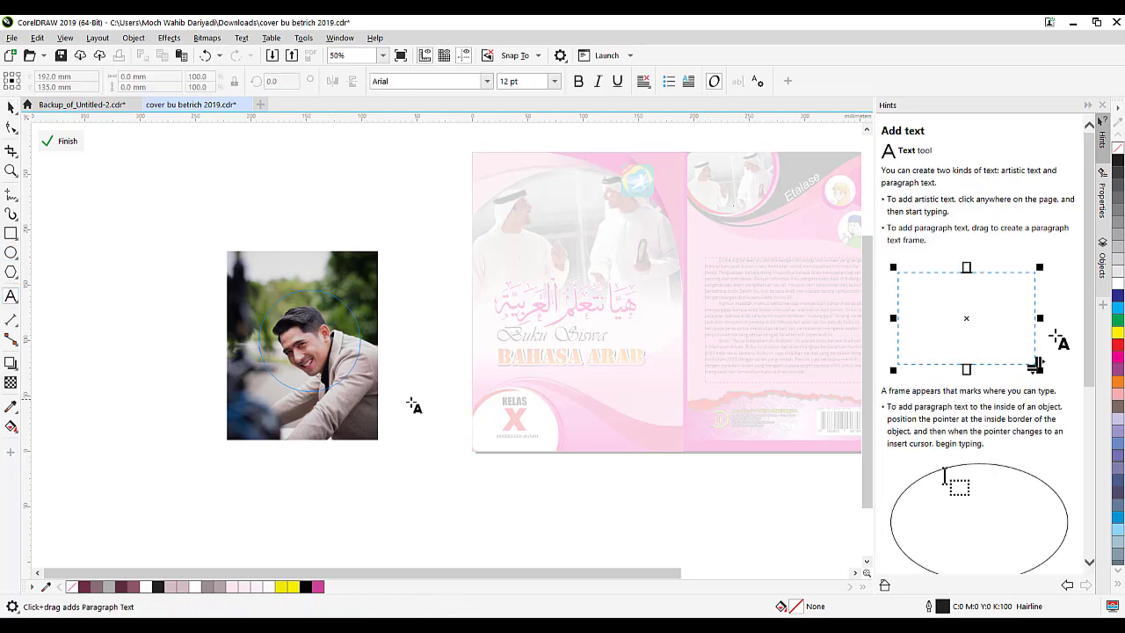
left_click(288, 375)
type("aR")
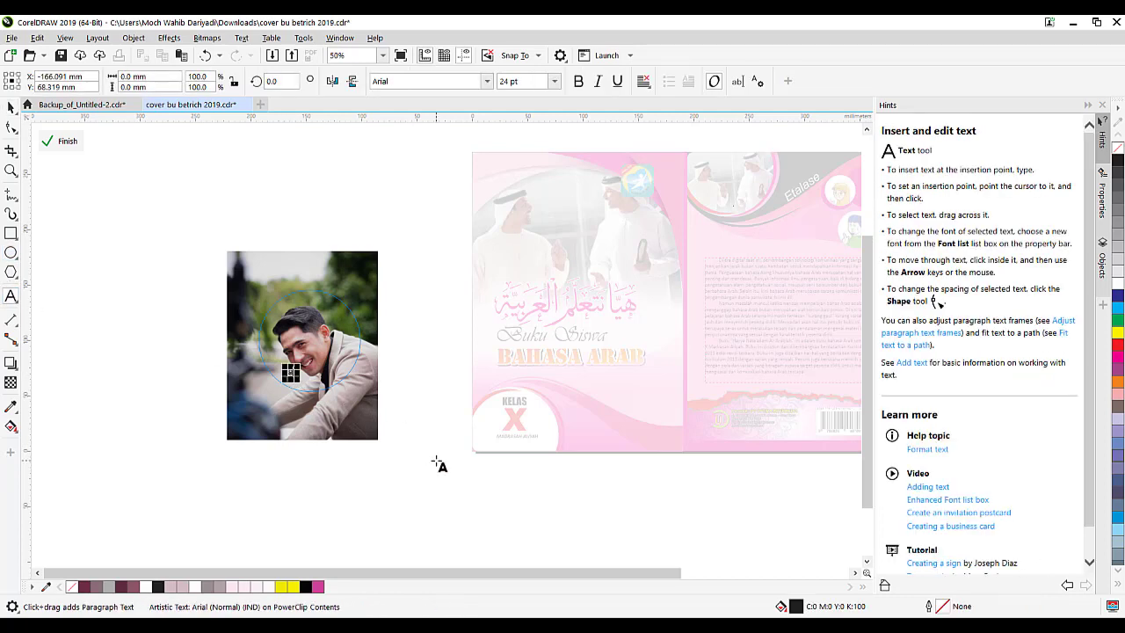
key("BackSpace")
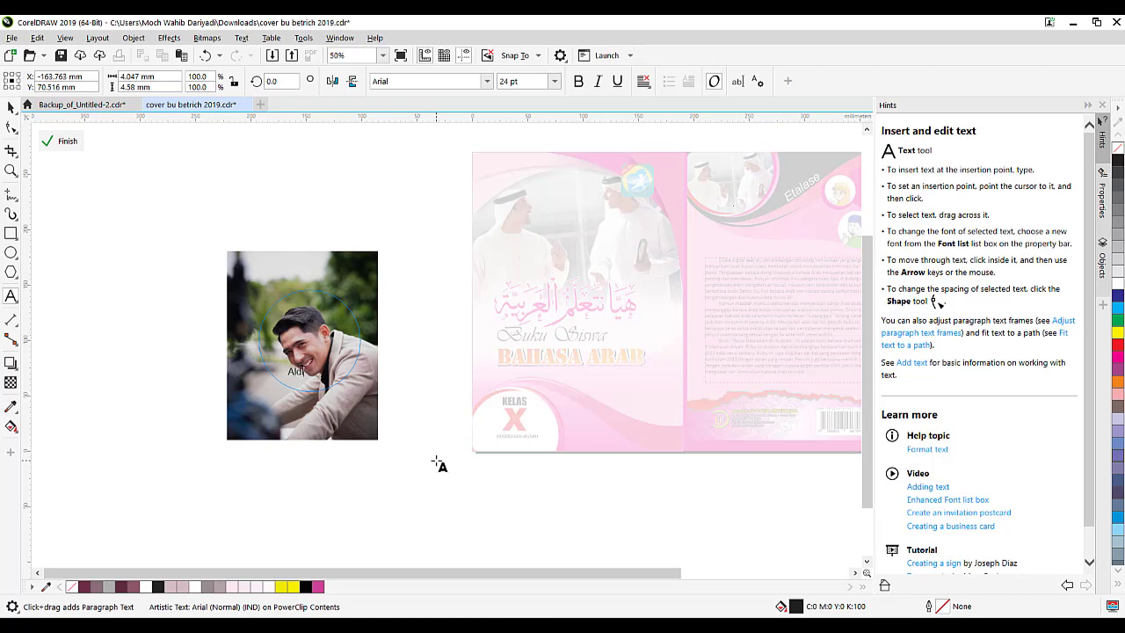
key("Escape")
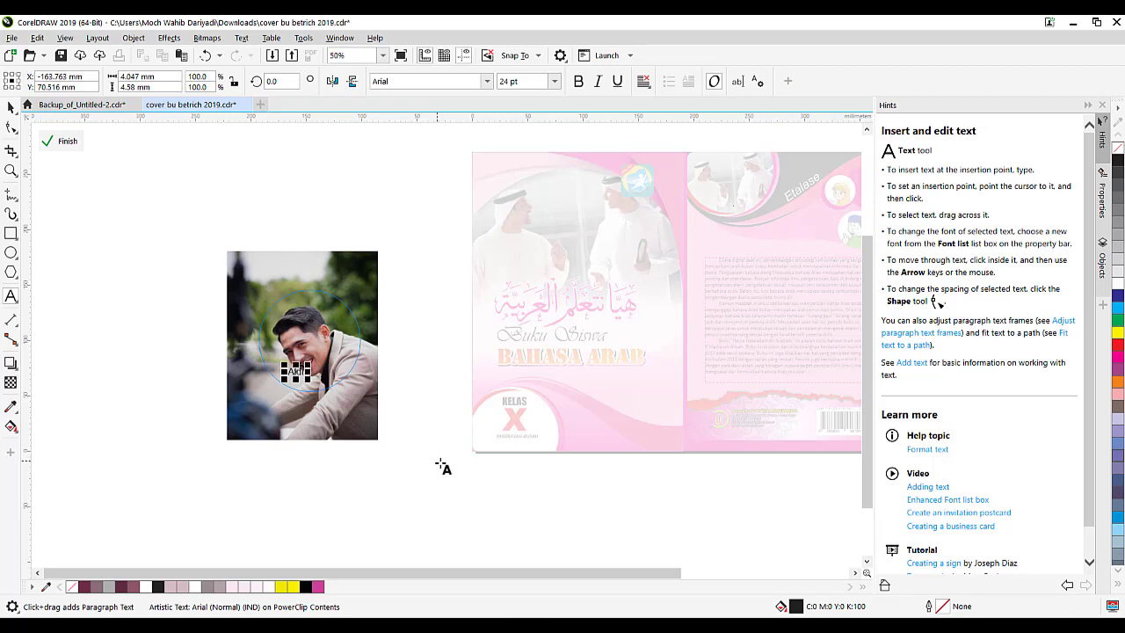
Step: Enlarge the name text to about 43 × 20 mm and fill it with white
left_click(12, 109)
left_click_drag(310, 381, 341, 396)
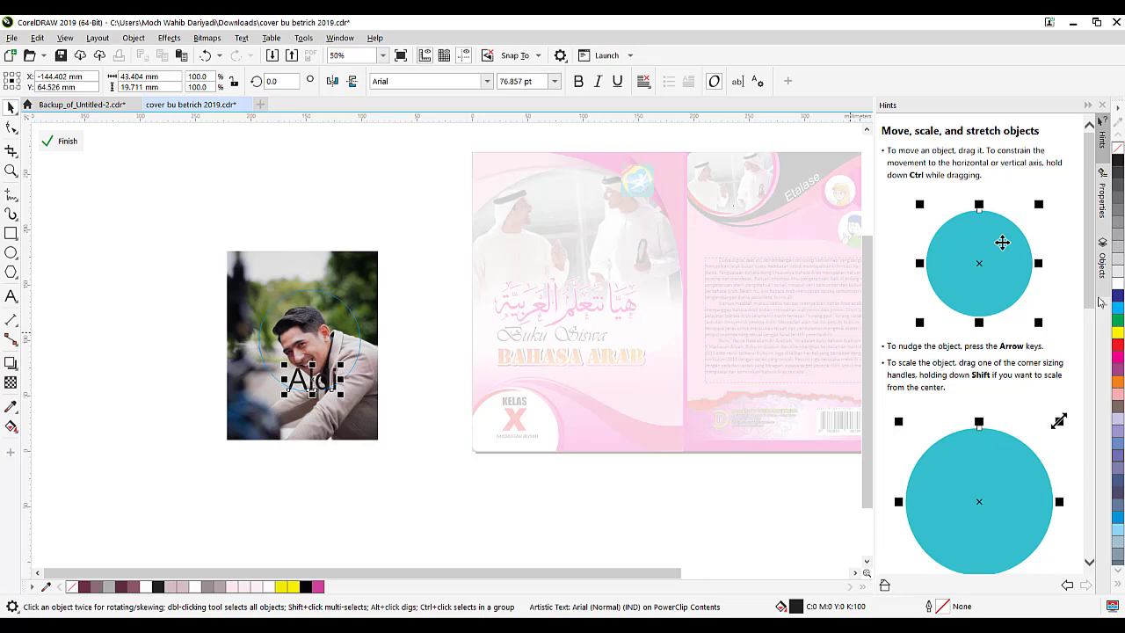
left_click(1118, 283)
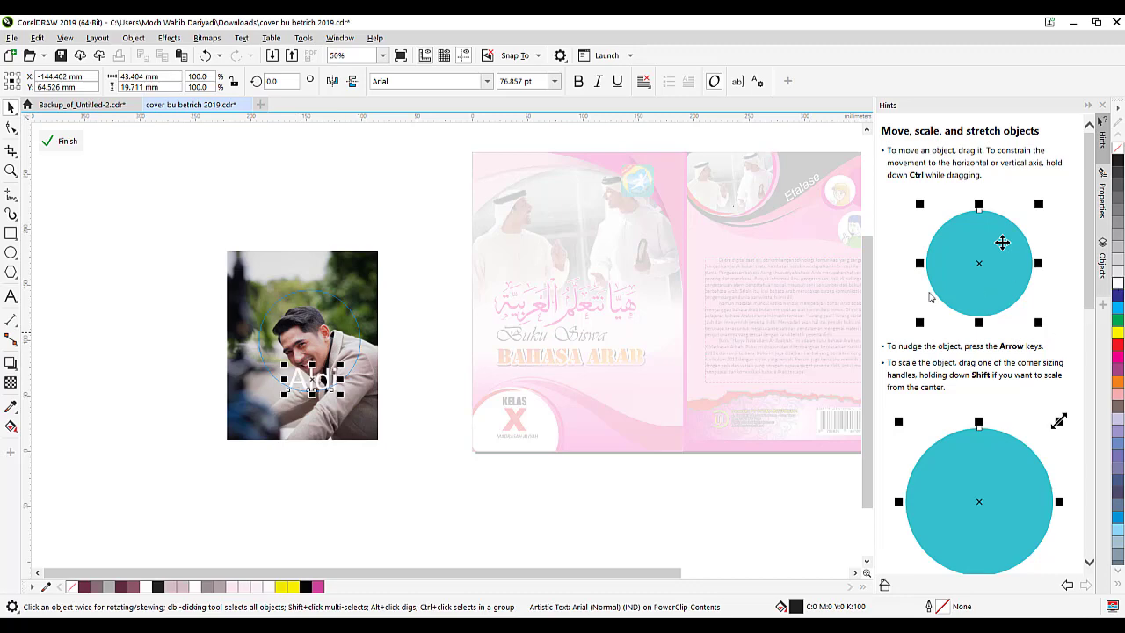
left_click(430, 318)
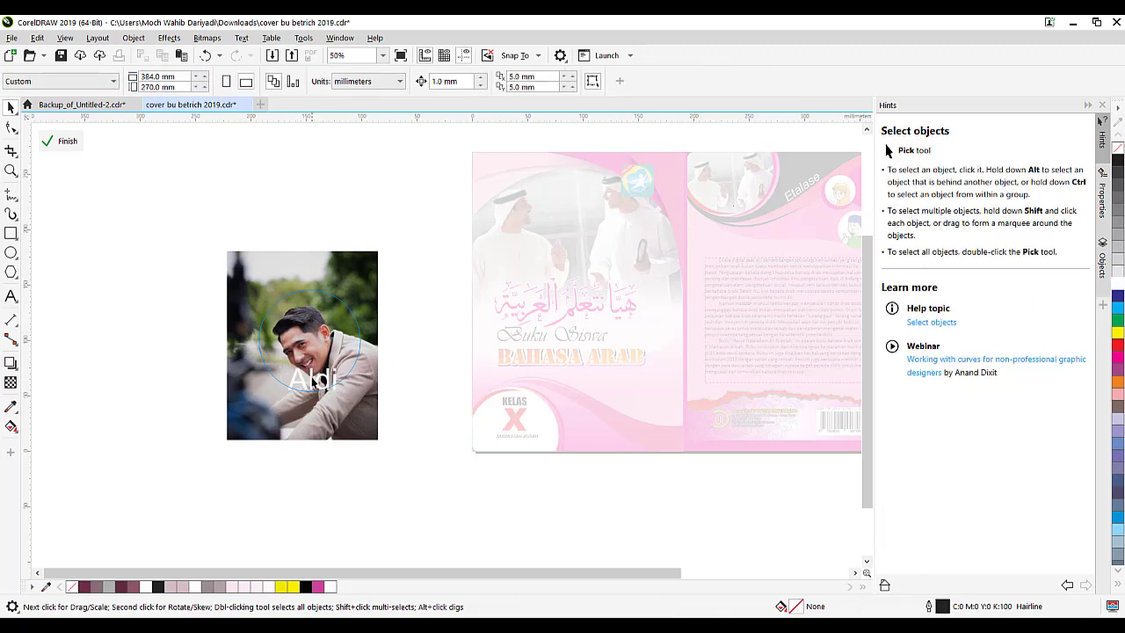
Step: Give the white name text a black outline 1.5 pt wide
key("Tab")
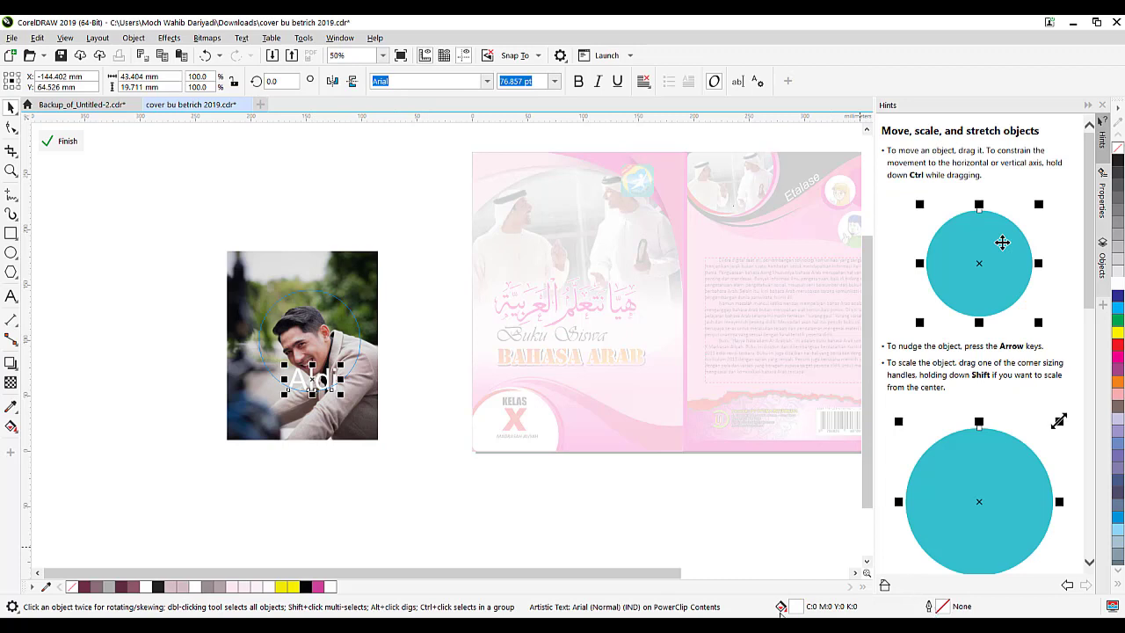
double_click(942, 606)
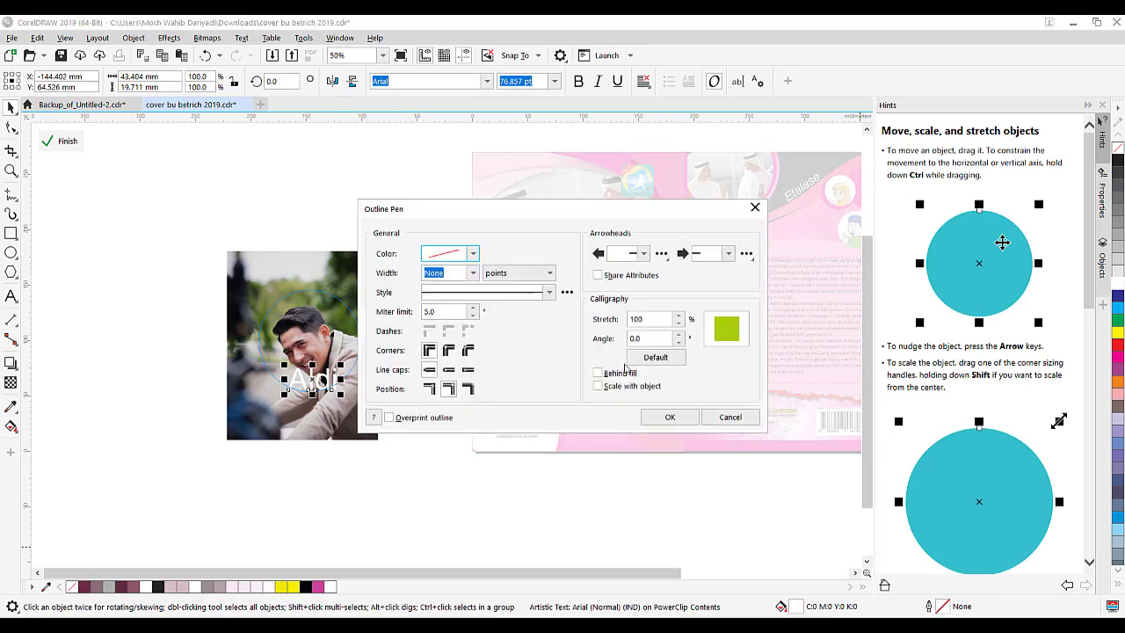
left_click(472, 276)
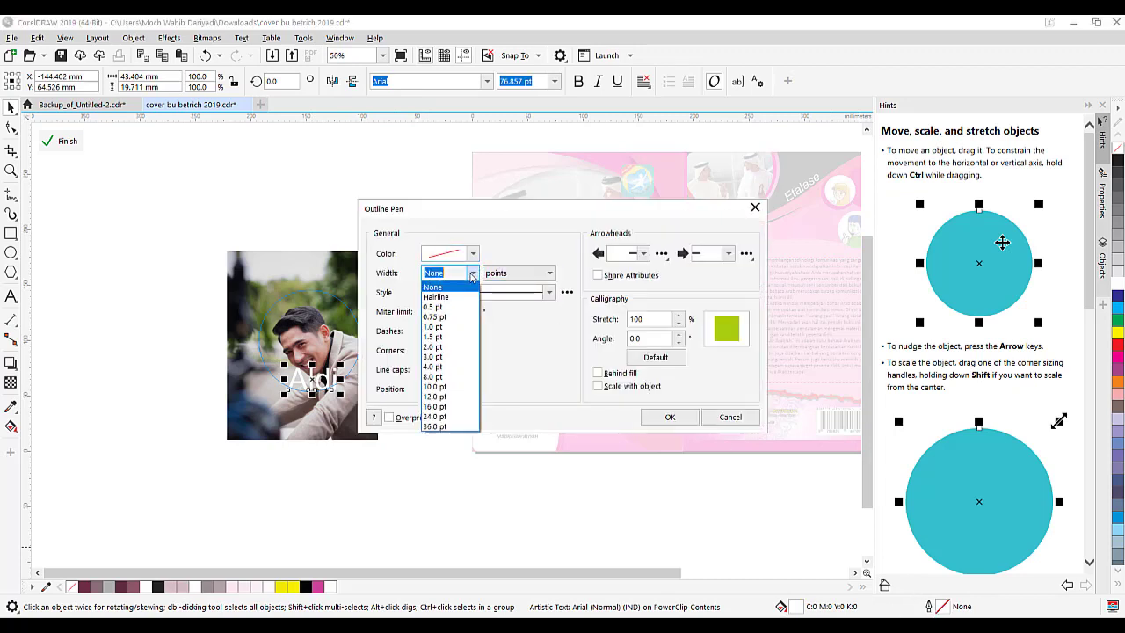
left_click(446, 323)
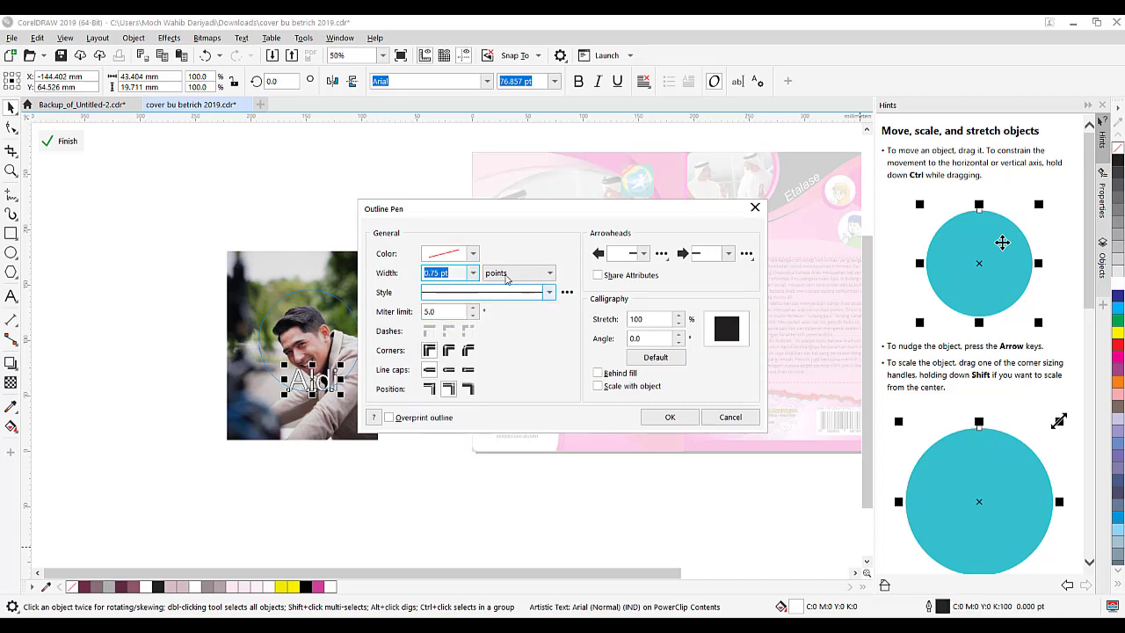
left_click(473, 275)
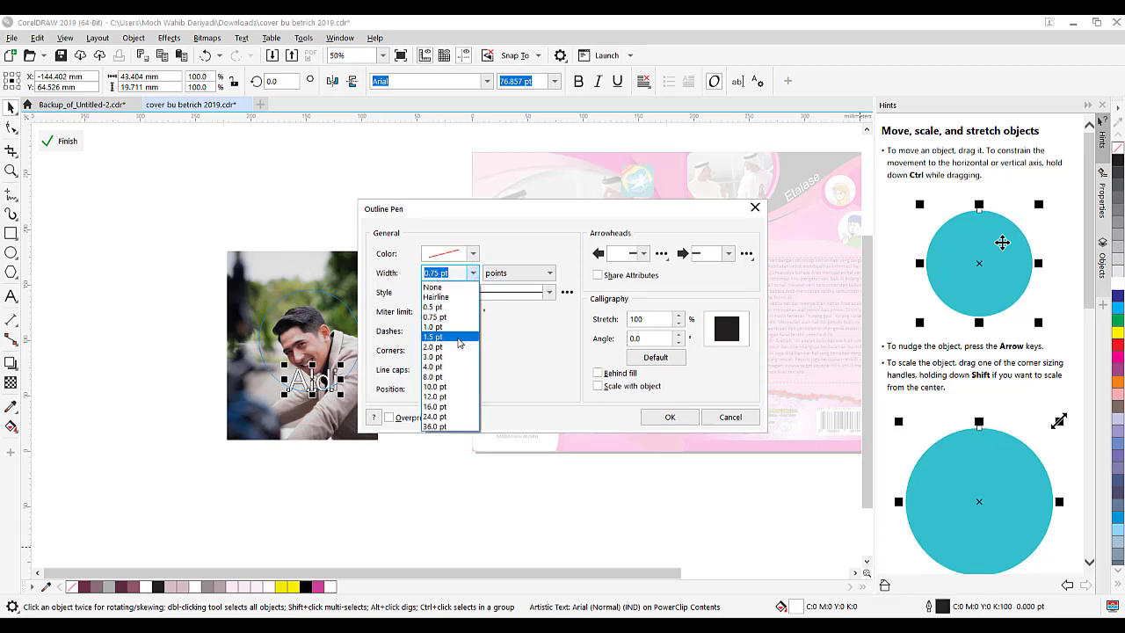
left_click(461, 342)
left_click(670, 419)
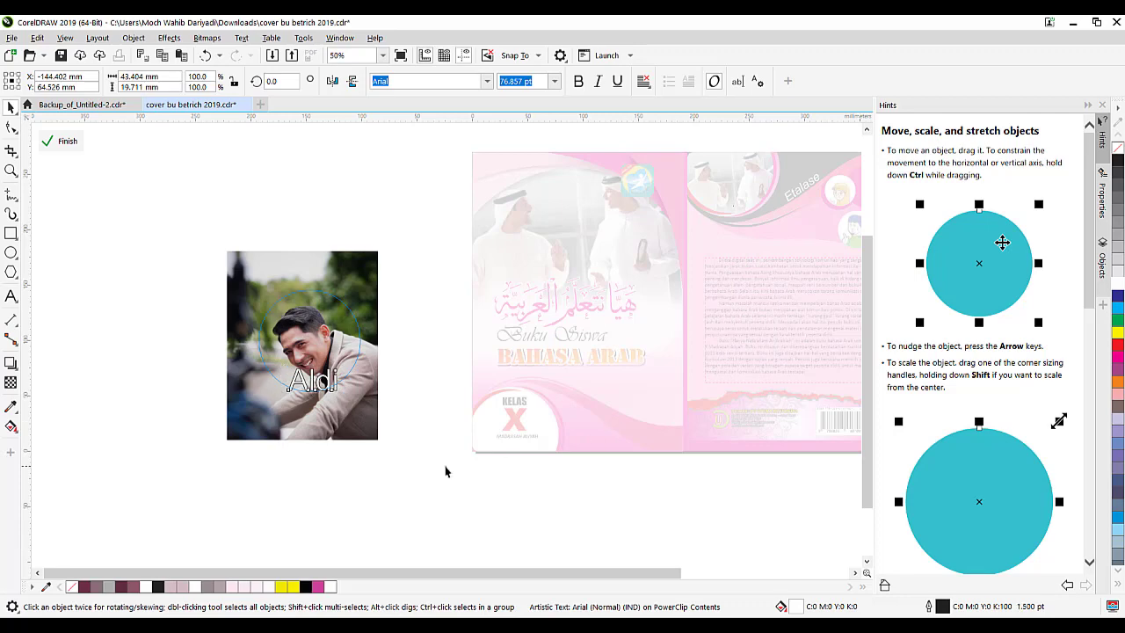
Step: Fine-tune the name text's size along the circle's lower edge and finish editing the PowerClip contents
left_click(430, 468)
left_click(313, 385)
left_click_drag(334, 387, 329, 395)
left_click(393, 337)
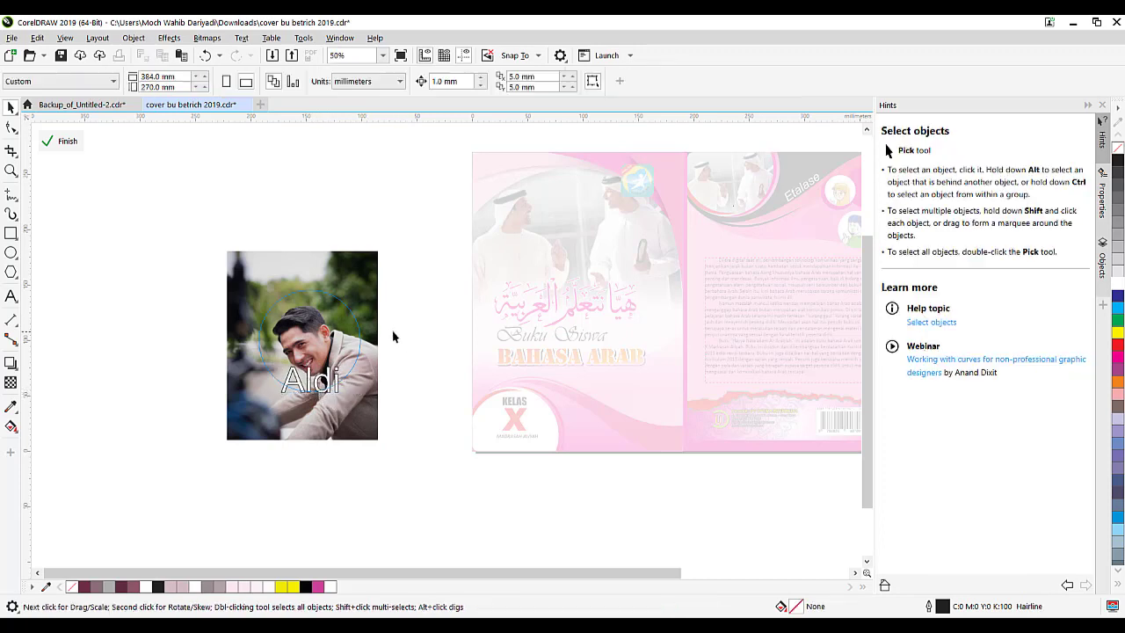
left_click(63, 141)
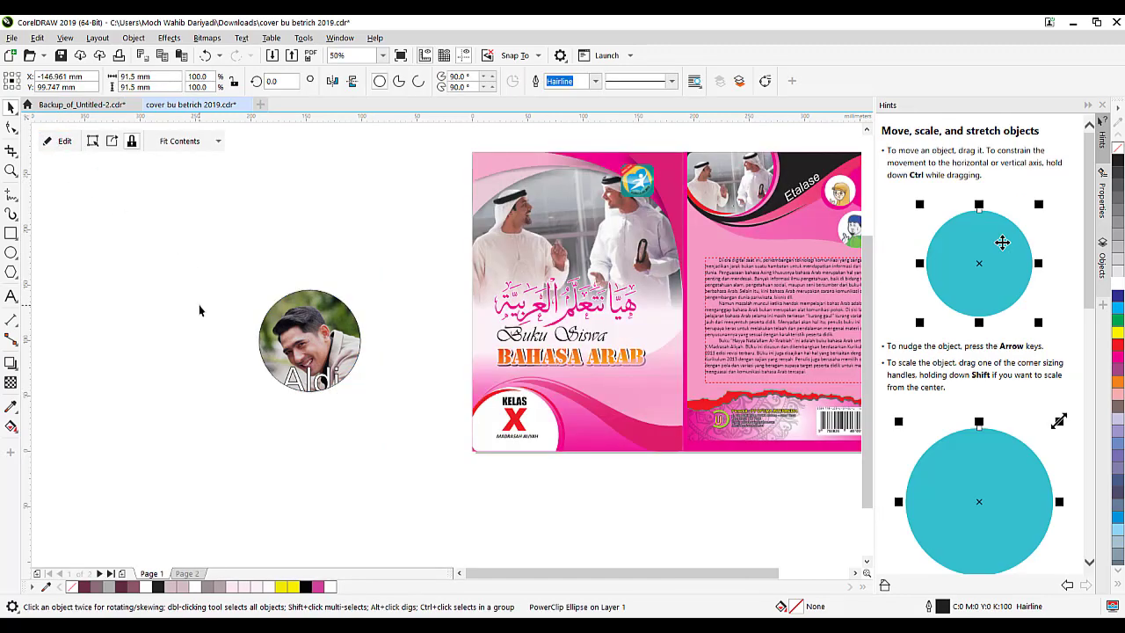
left_click(381, 431)
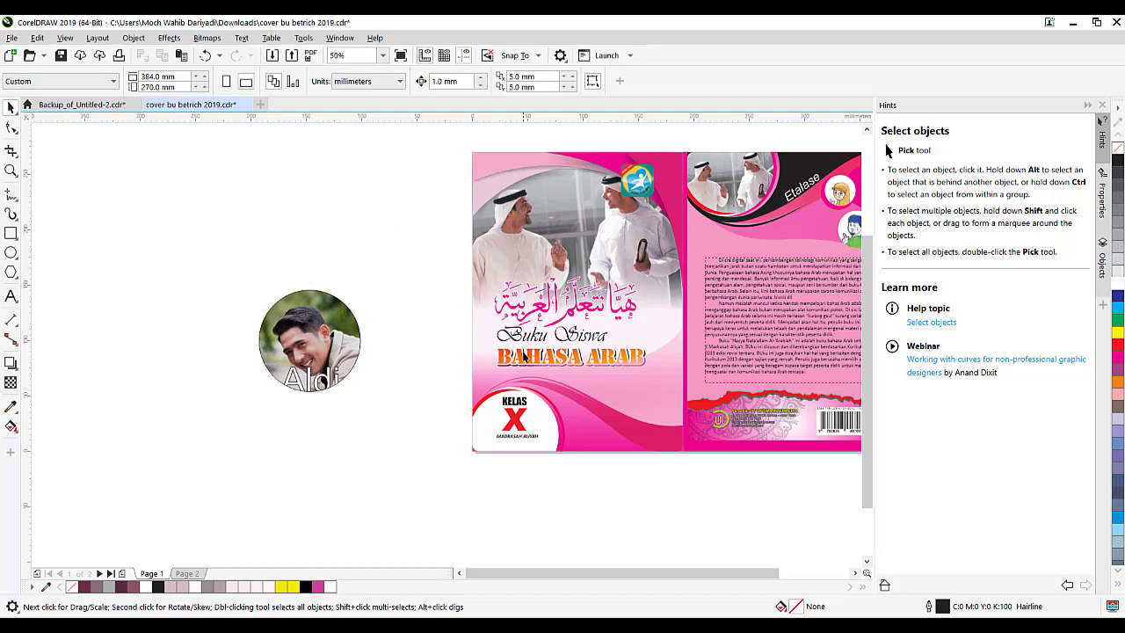
Step: Set the photo circle's outline width to None
left_click(299, 352)
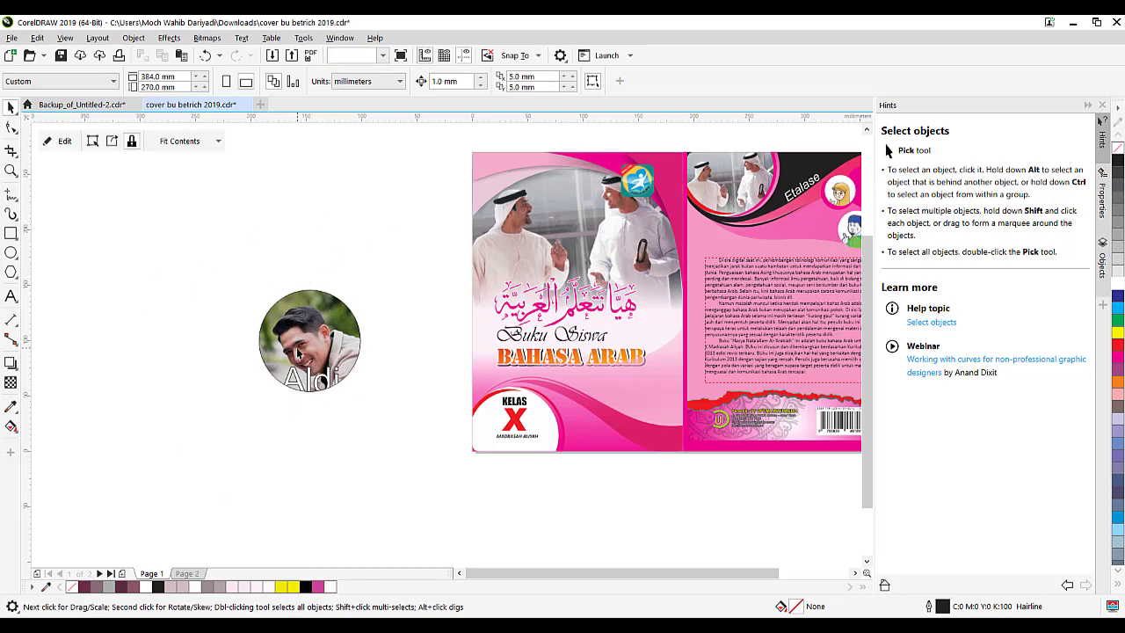
double_click(949, 611)
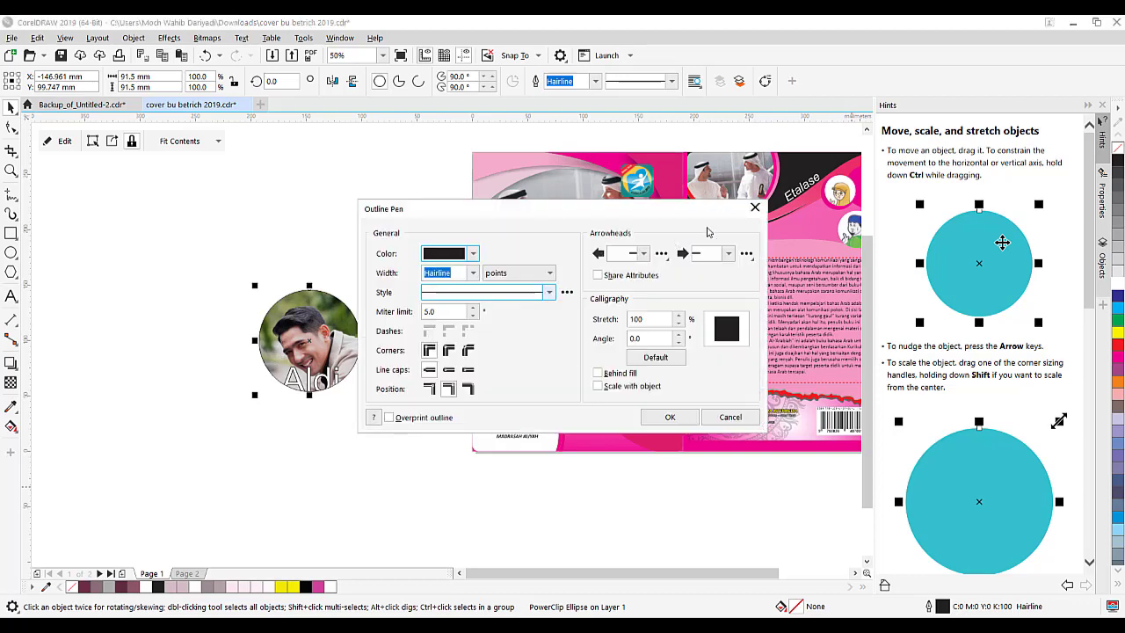
left_click(758, 210)
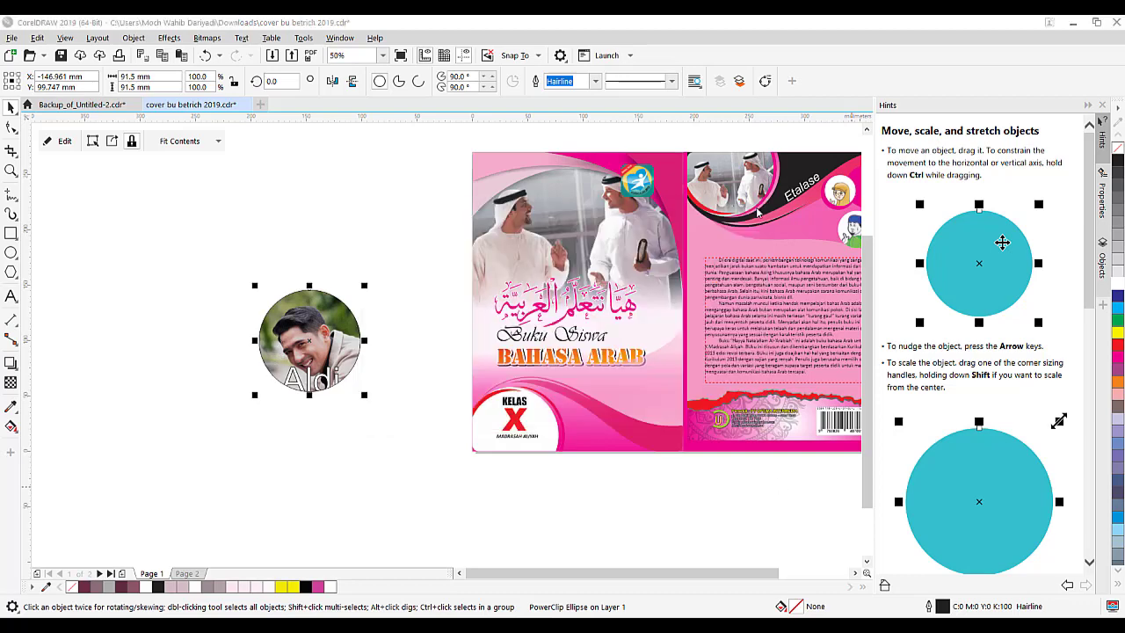
double_click(942, 611)
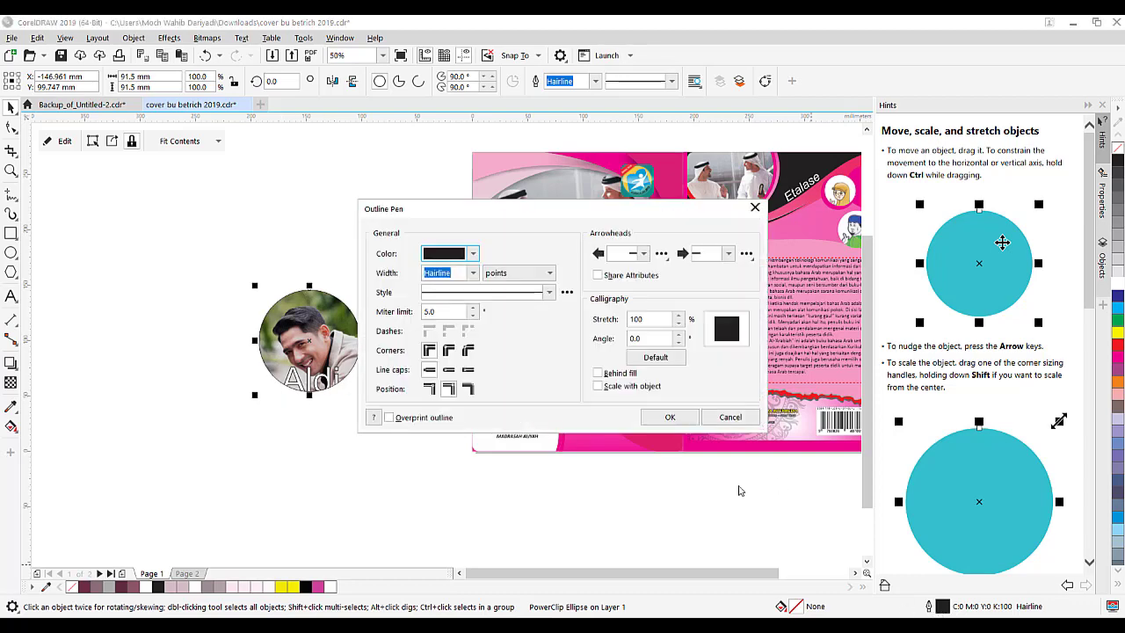
left_click(475, 254)
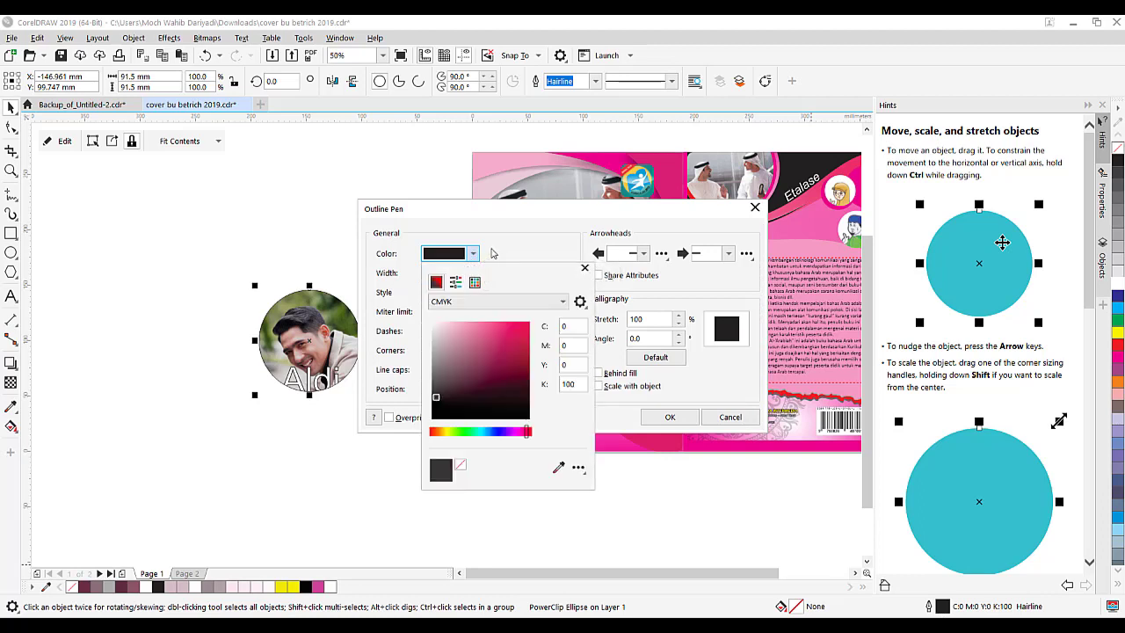
left_click(500, 251)
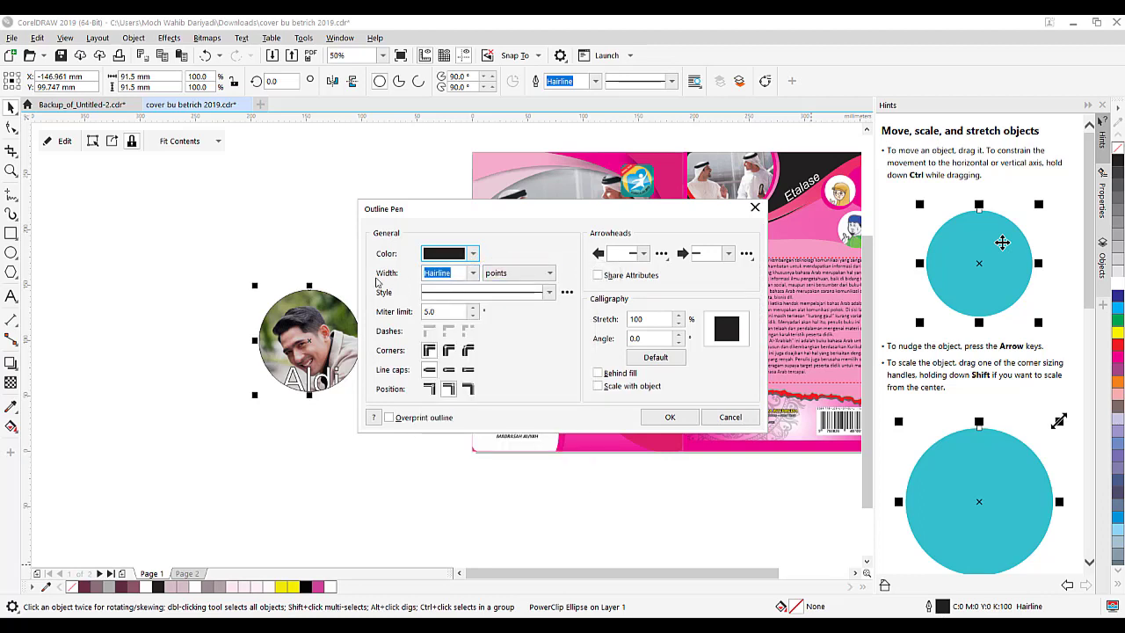
left_click(473, 272)
left_click(449, 288)
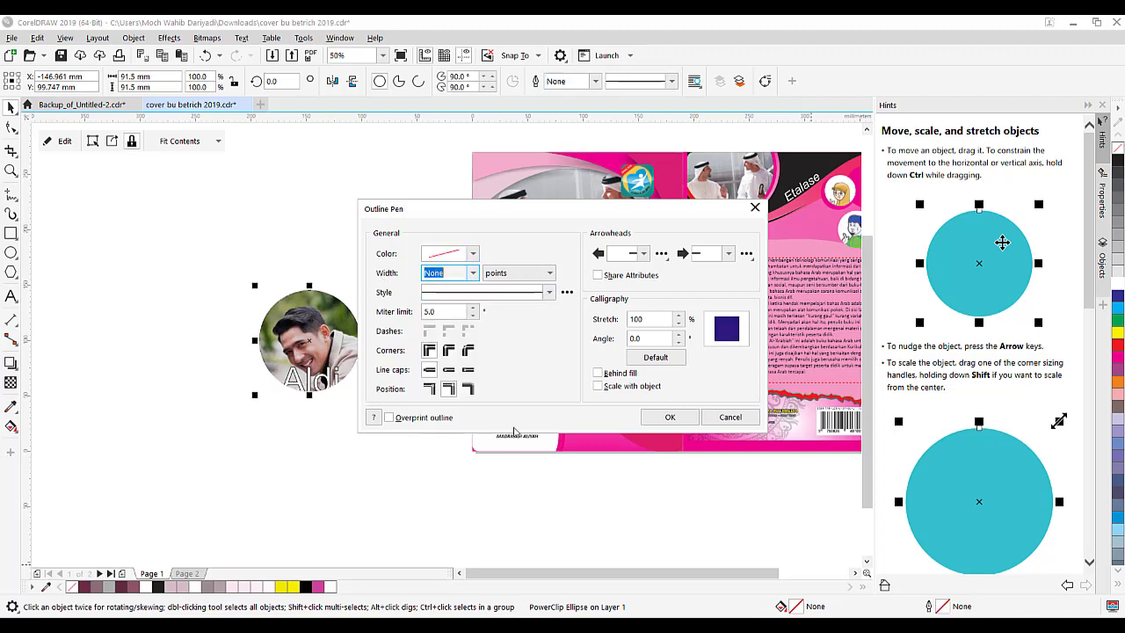
left_click(669, 417)
left_click(332, 263)
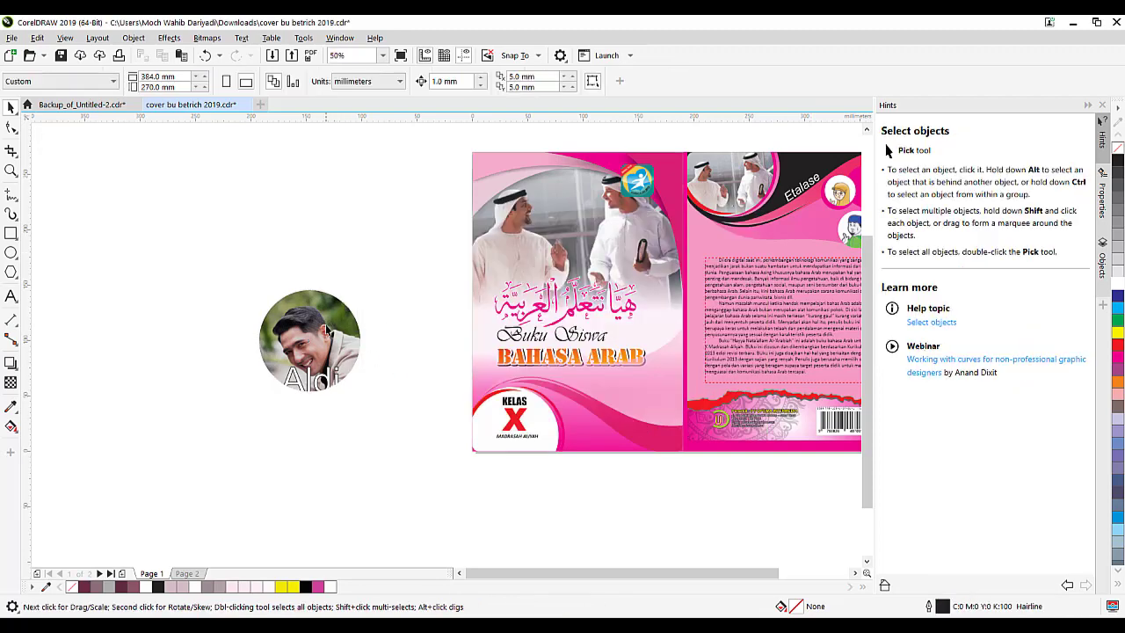
Step: Give the photo circle a 4.0 pt outline in crimson red (C0 M100 Y65 K0)
left_click(350, 383)
scroll(356, 401, "up", 2)
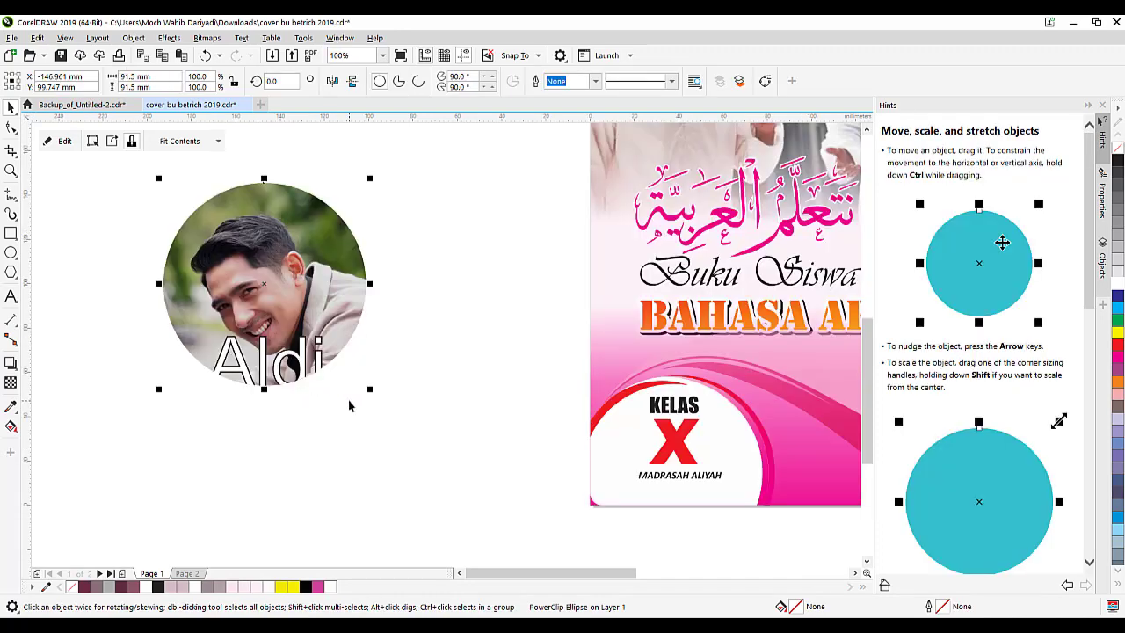
scroll(349, 407, "down", 2)
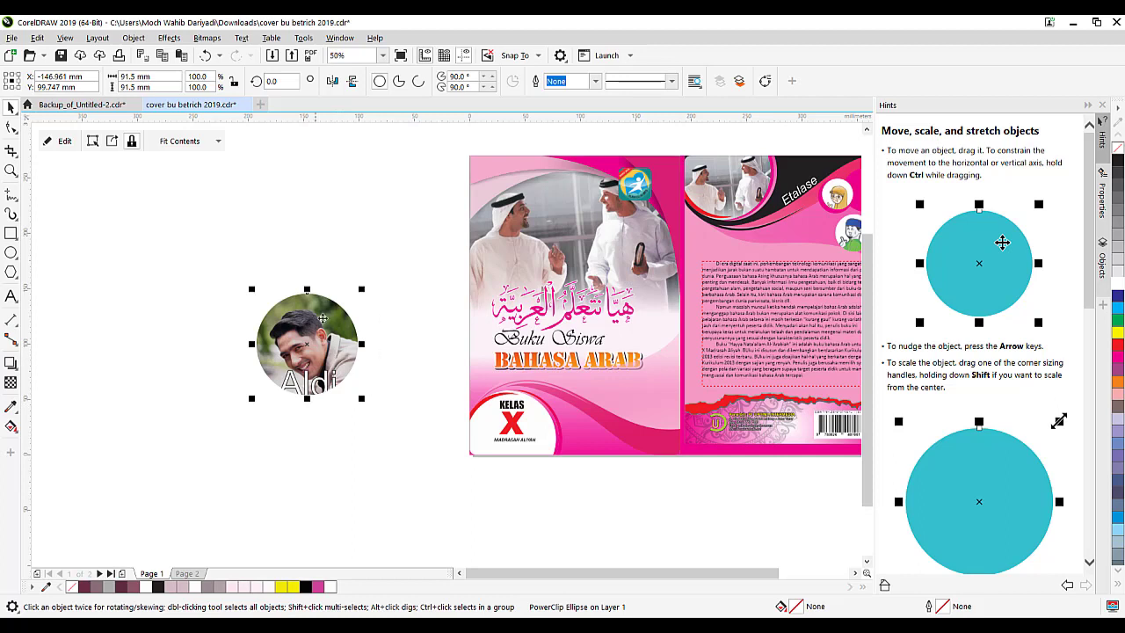
double_click(945, 608)
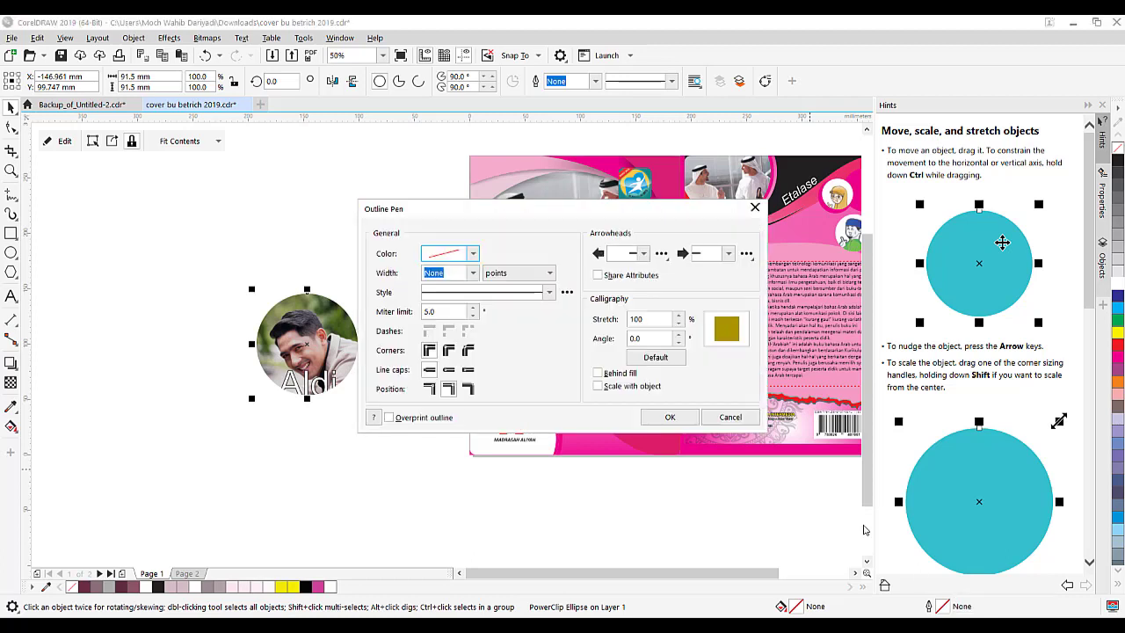
left_click(474, 273)
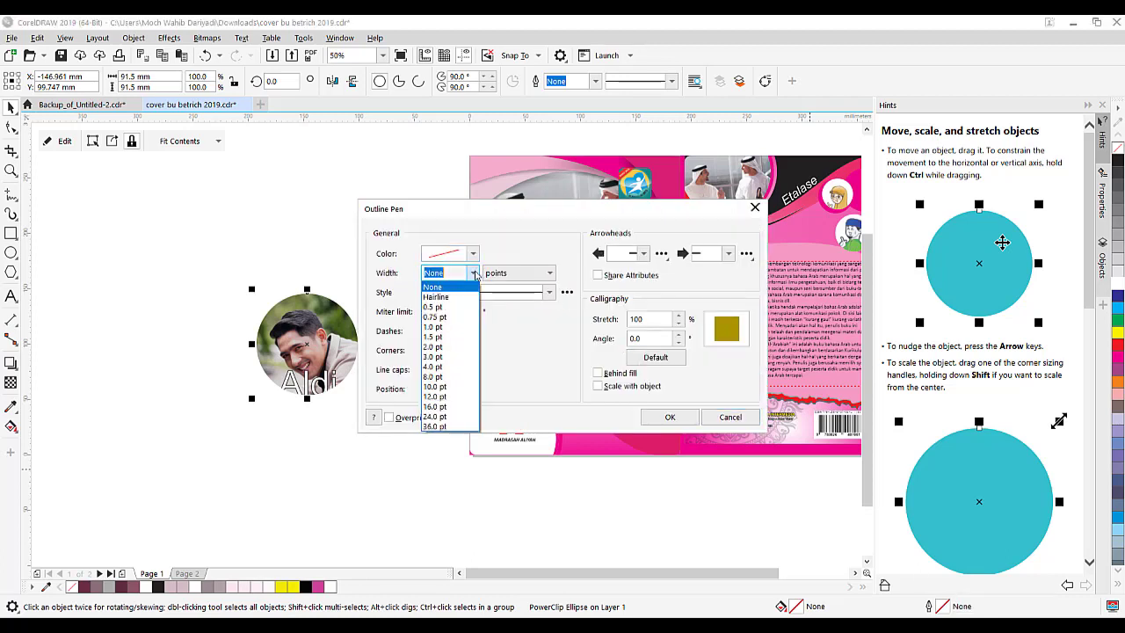
left_click(449, 373)
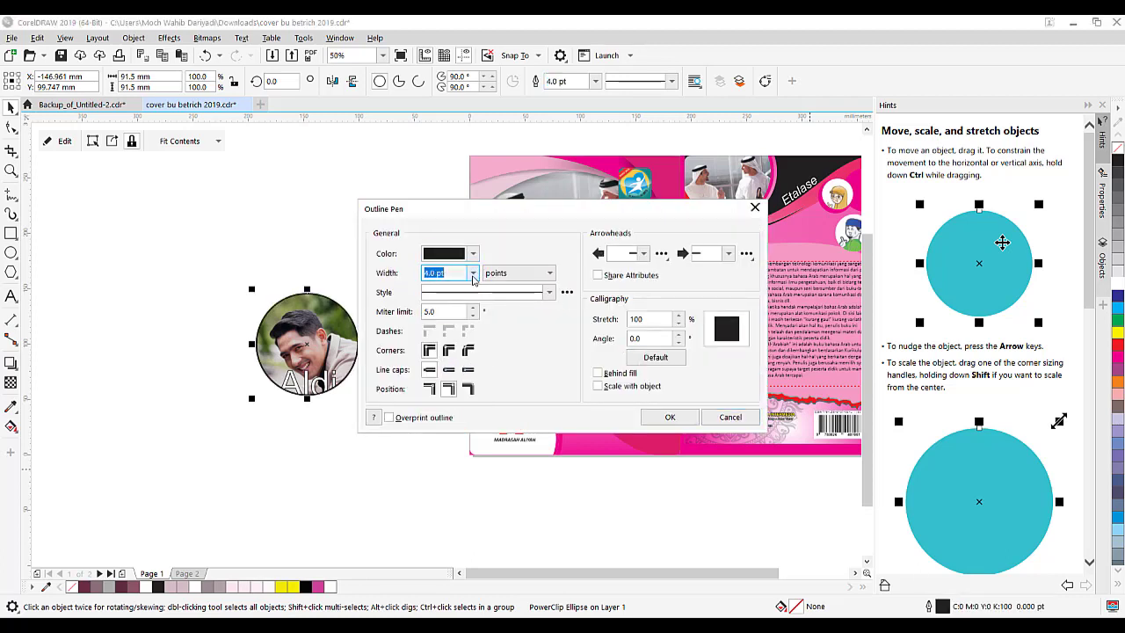
left_click(474, 254)
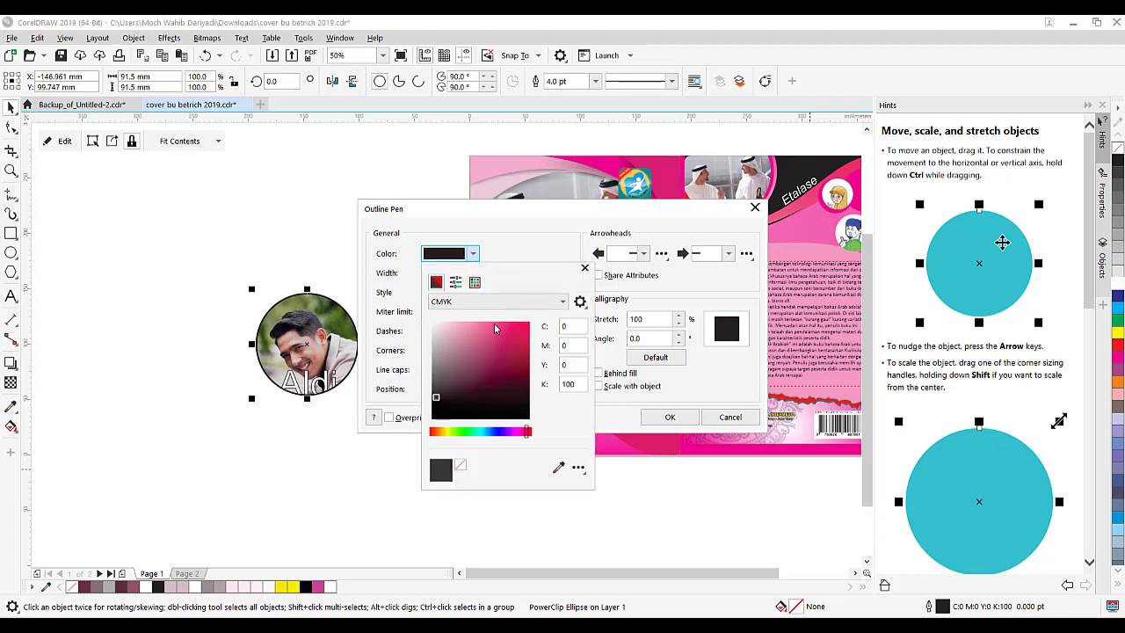
mouse_move(493, 370)
left_mouse_down()
mouse_move(531, 368)
mouse_move(531, 325)
left_mouse_up()
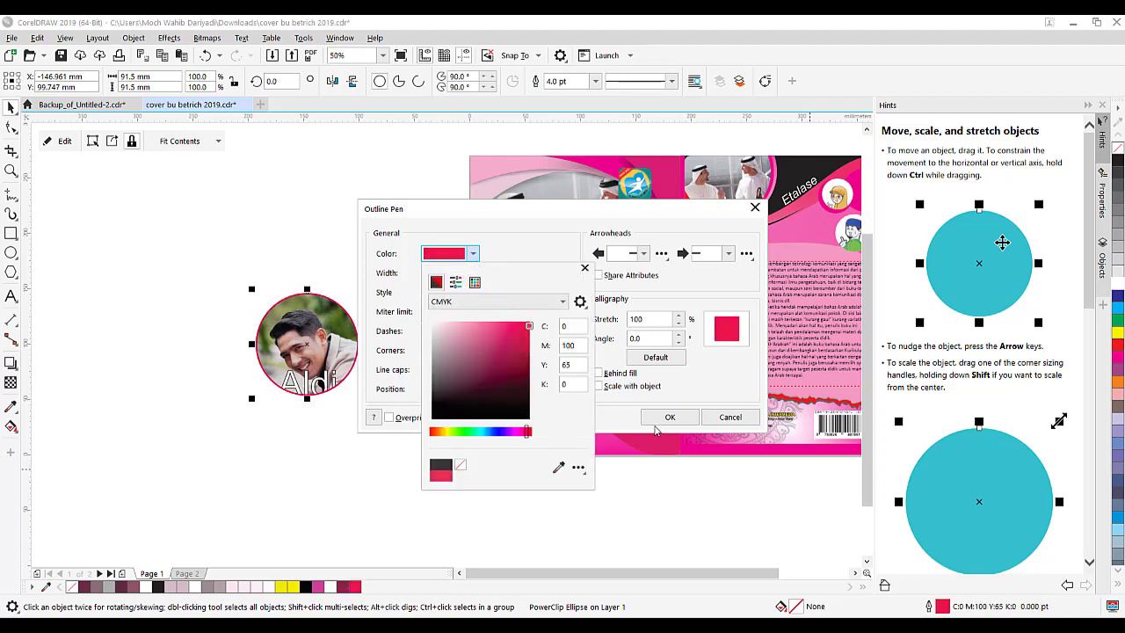
left_click(664, 421)
left_click(666, 418)
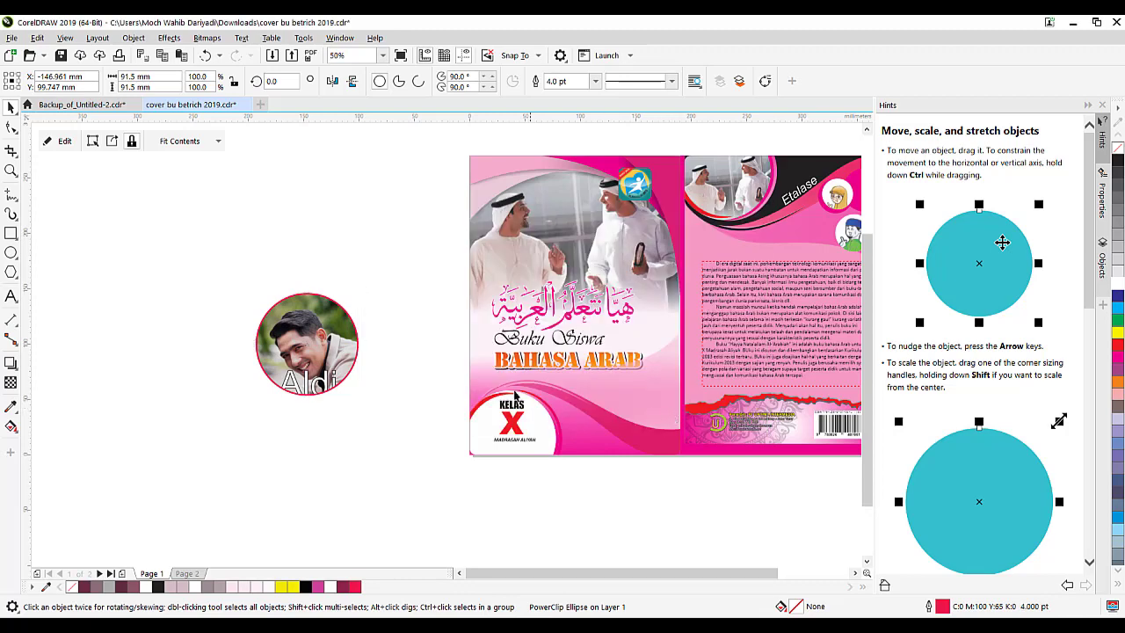
left_click(440, 341)
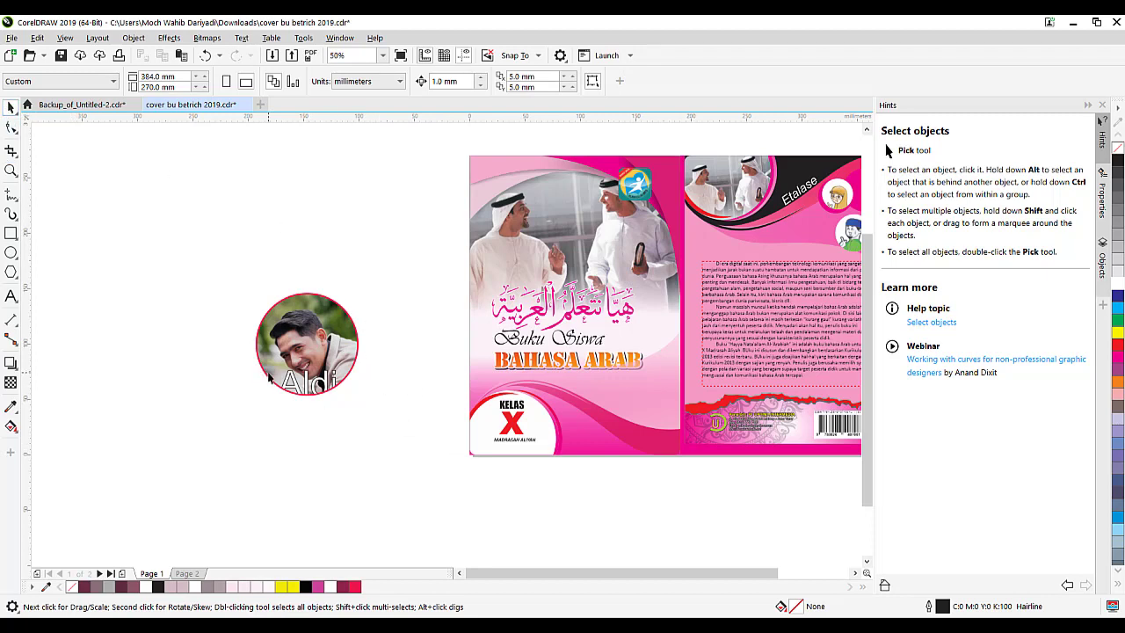
left_click(528, 260)
left_click(341, 257)
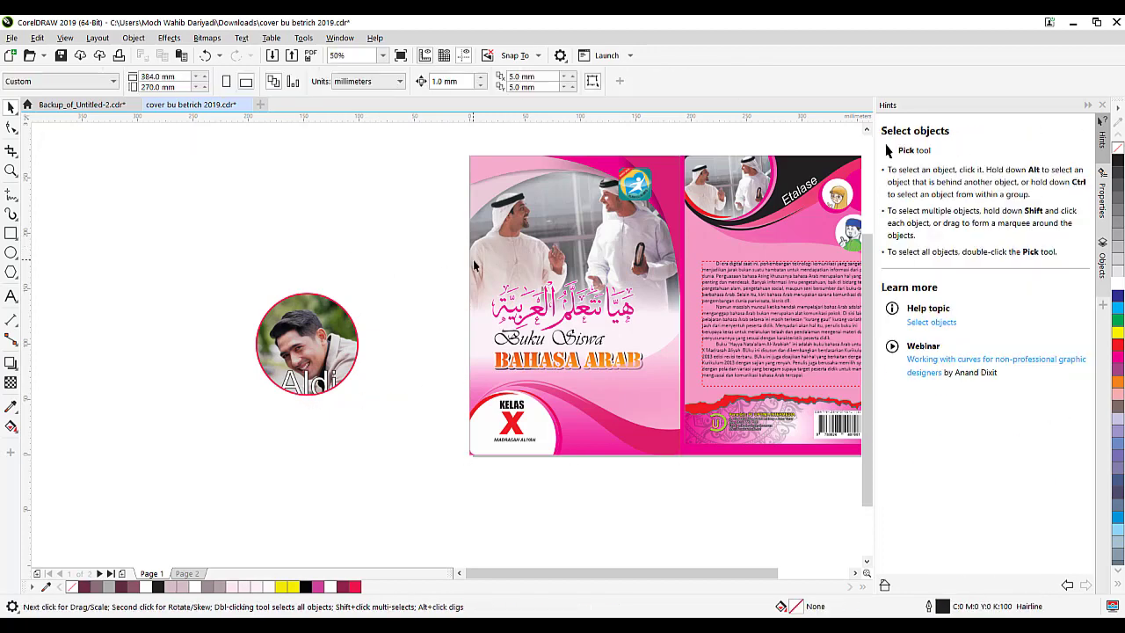
left_click(299, 354)
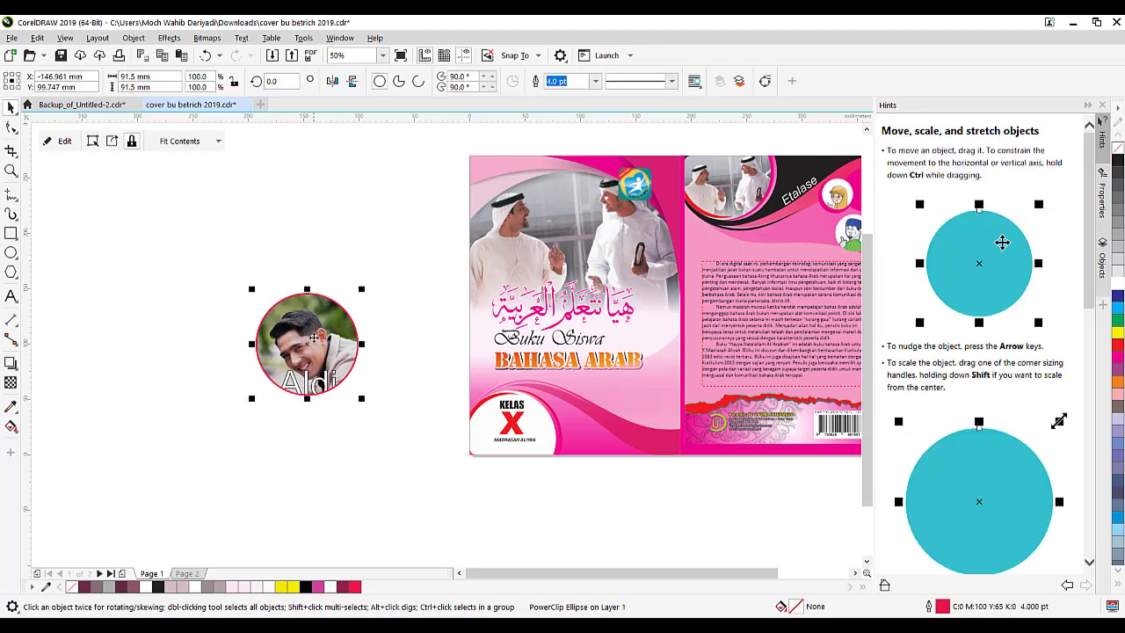
Step: Edit the circle's PowerClip contents and bring the photo out as a standalone image without the name text and circle
left_click(74, 145)
left_click(350, 282)
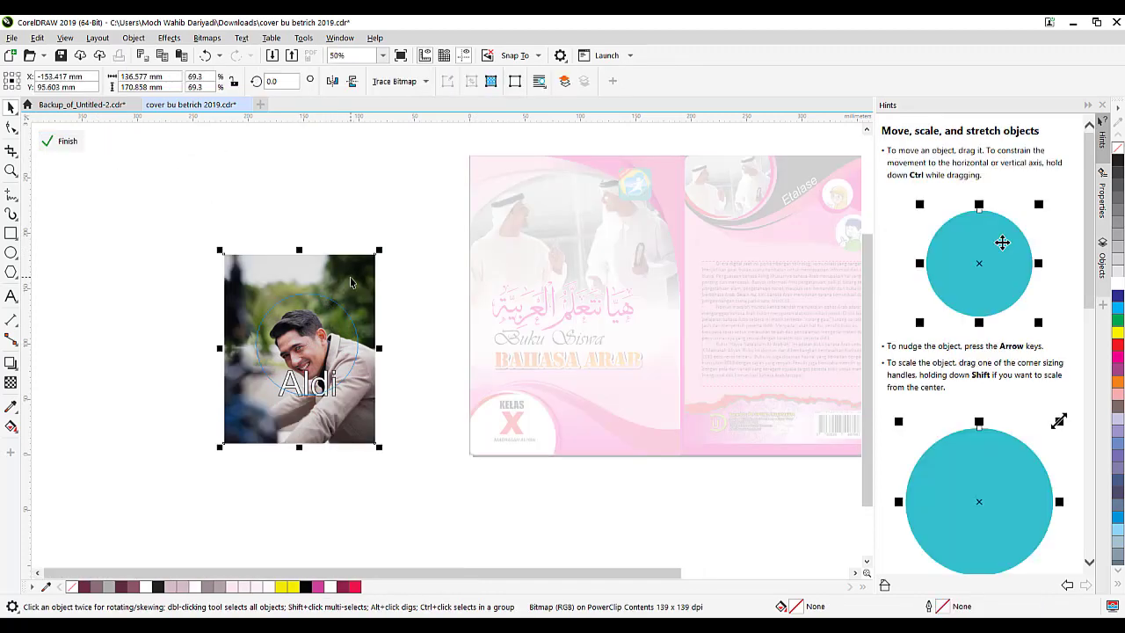
left_click(63, 141)
left_click(124, 203)
key("ctrl+z")
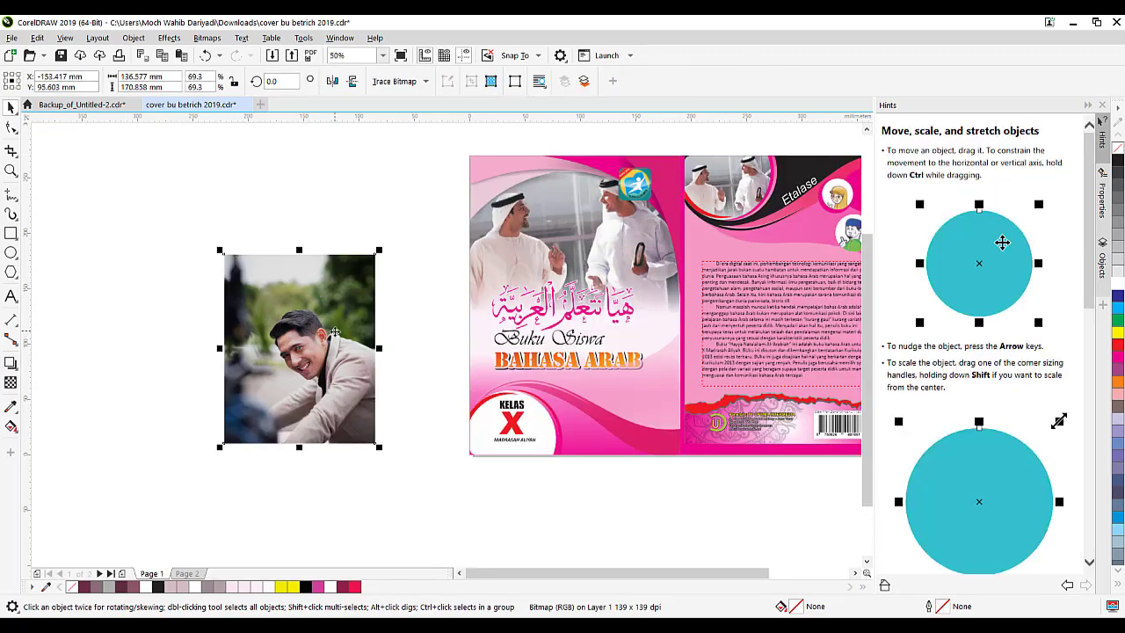
Step: Move the standalone photo down and slightly left in the empty area beside the book cover
left_click_drag(336, 338, 291, 371)
left_click(302, 358)
key("Delete")
scroll(295, 374, "up", 2)
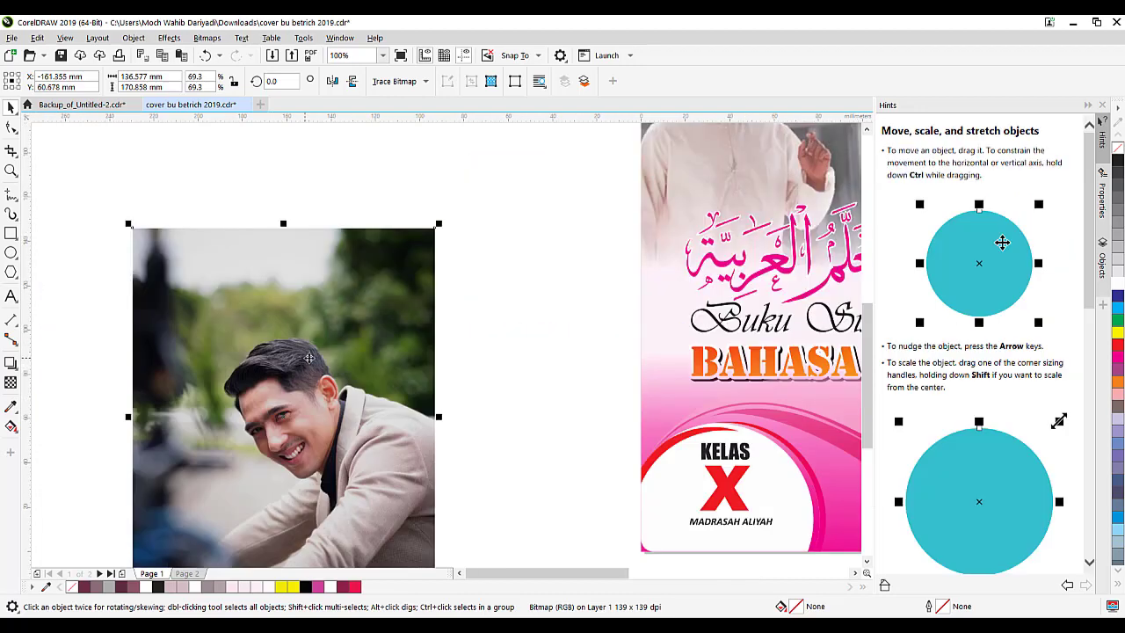
Step: Trace the edge of the man's shoulder toward his collar with the Pen tool, starting just outside the photo's side edge
left_click(8, 198)
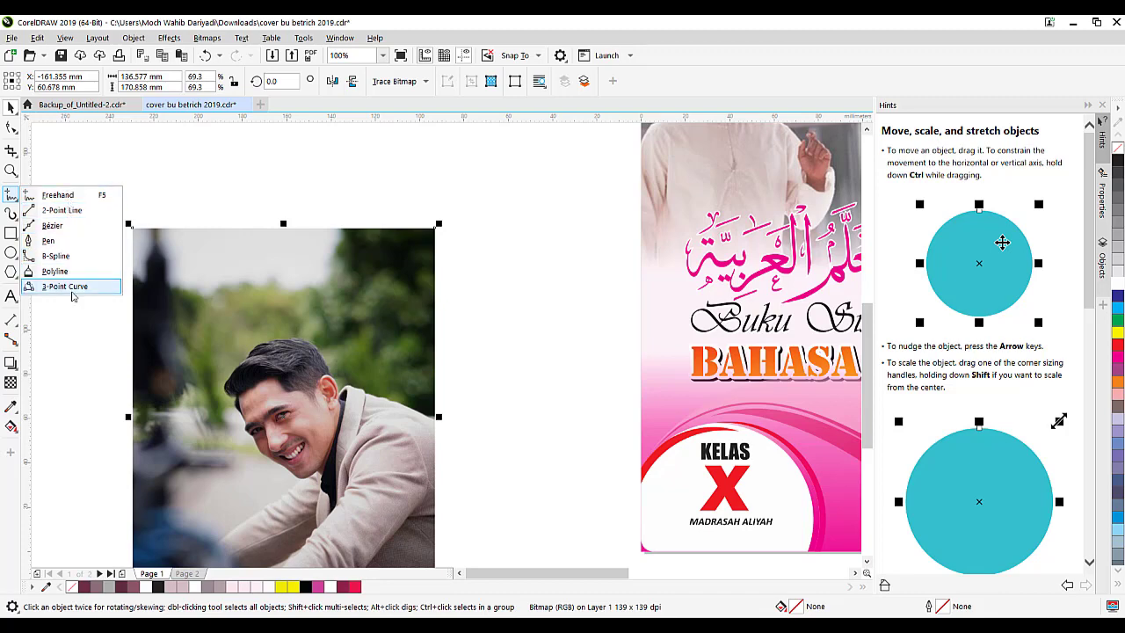
left_click(68, 242)
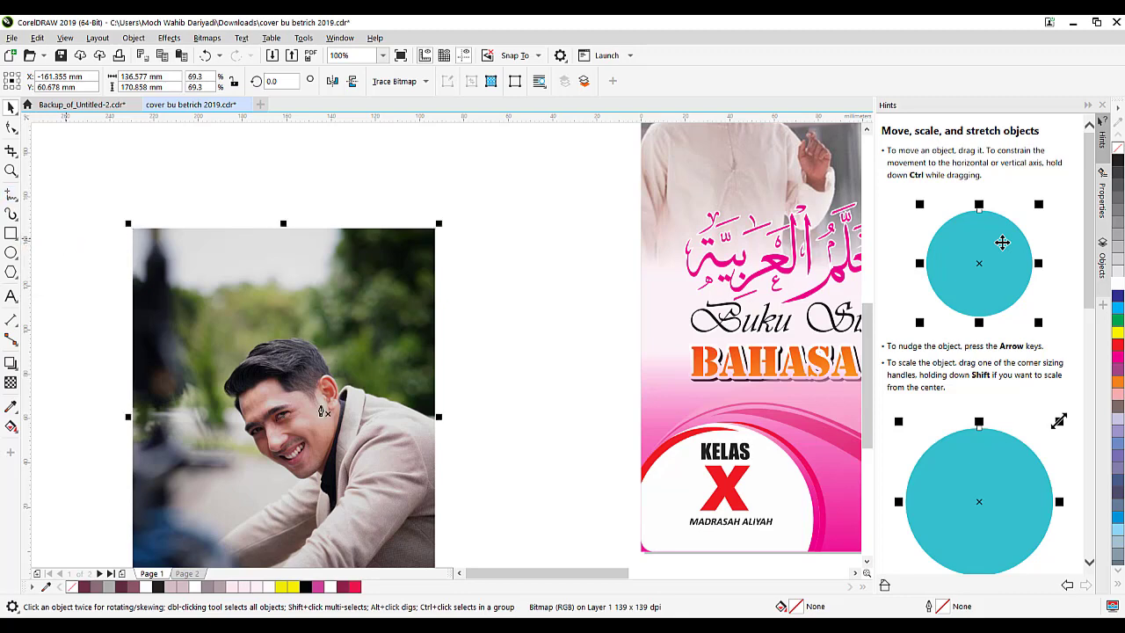
scroll(321, 411, "up", 2)
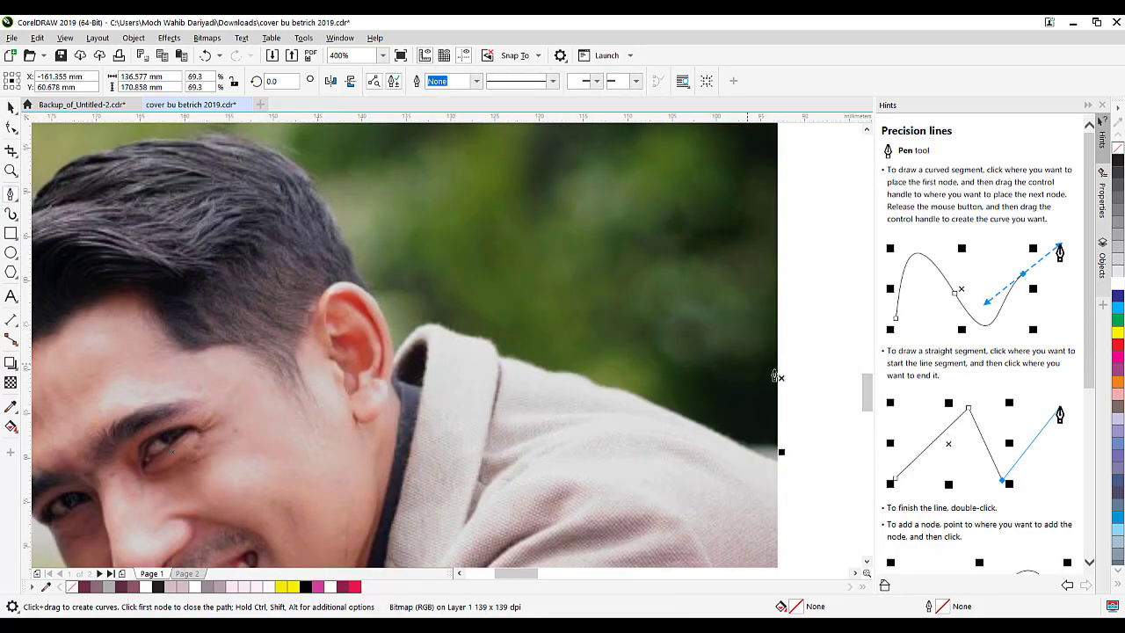
left_click(785, 469)
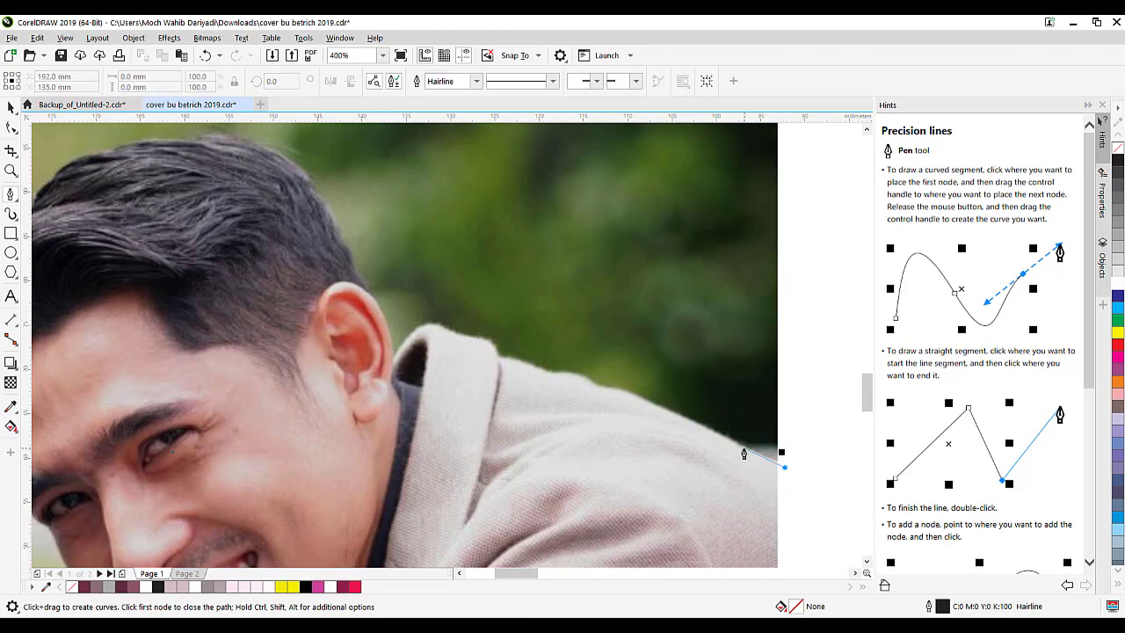
left_click(740, 445)
left_click(673, 412)
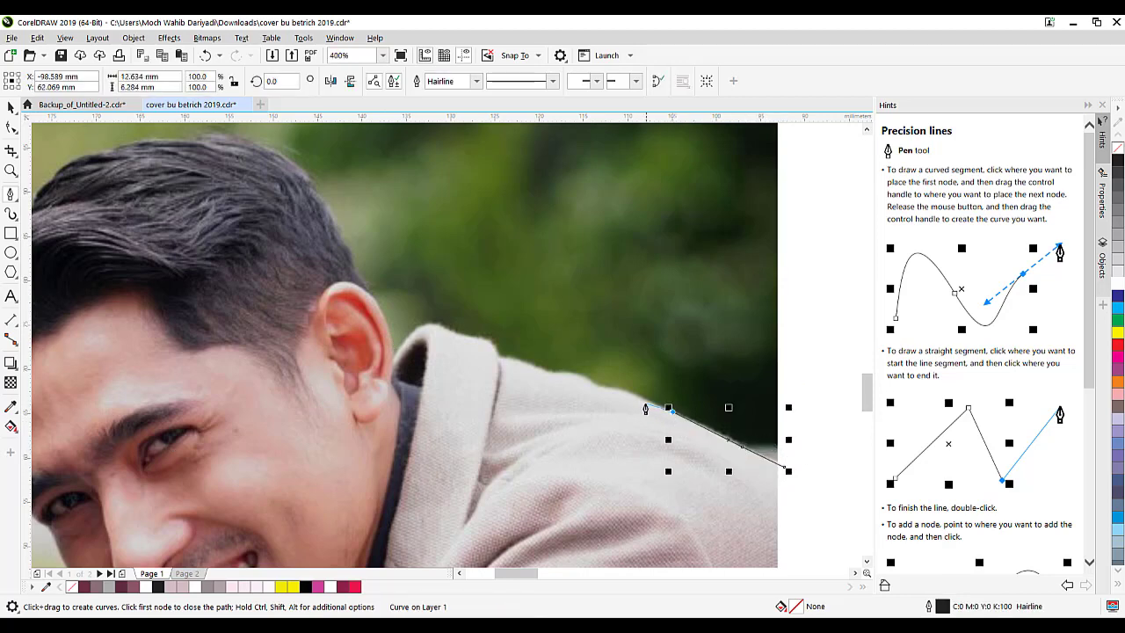
left_click(640, 396)
left_click(609, 387)
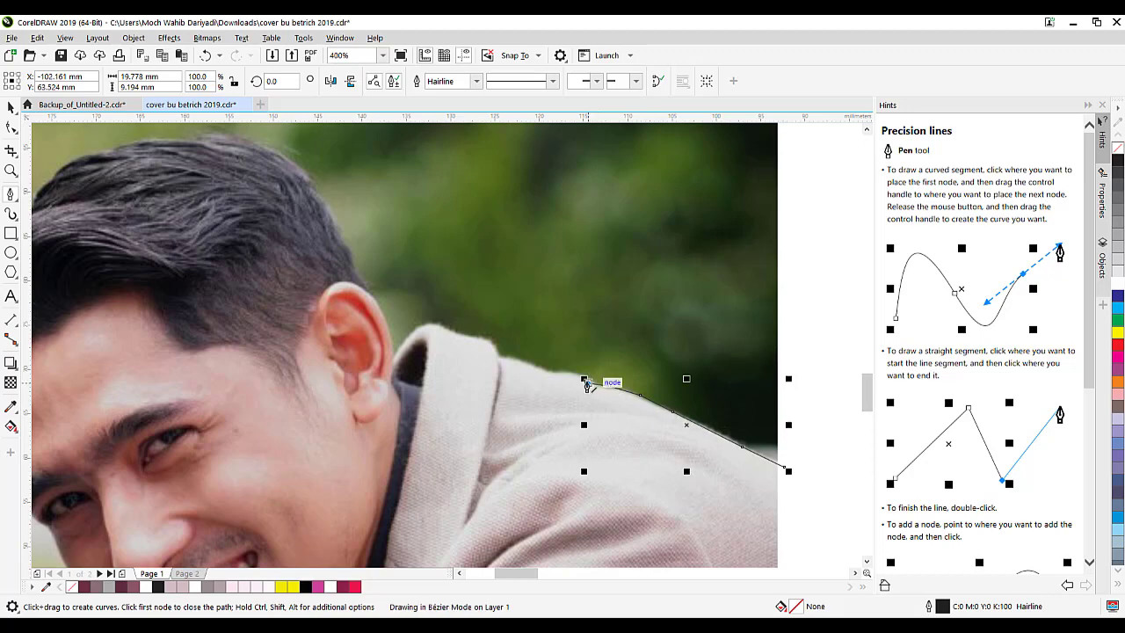
left_click(573, 372)
left_click(550, 373)
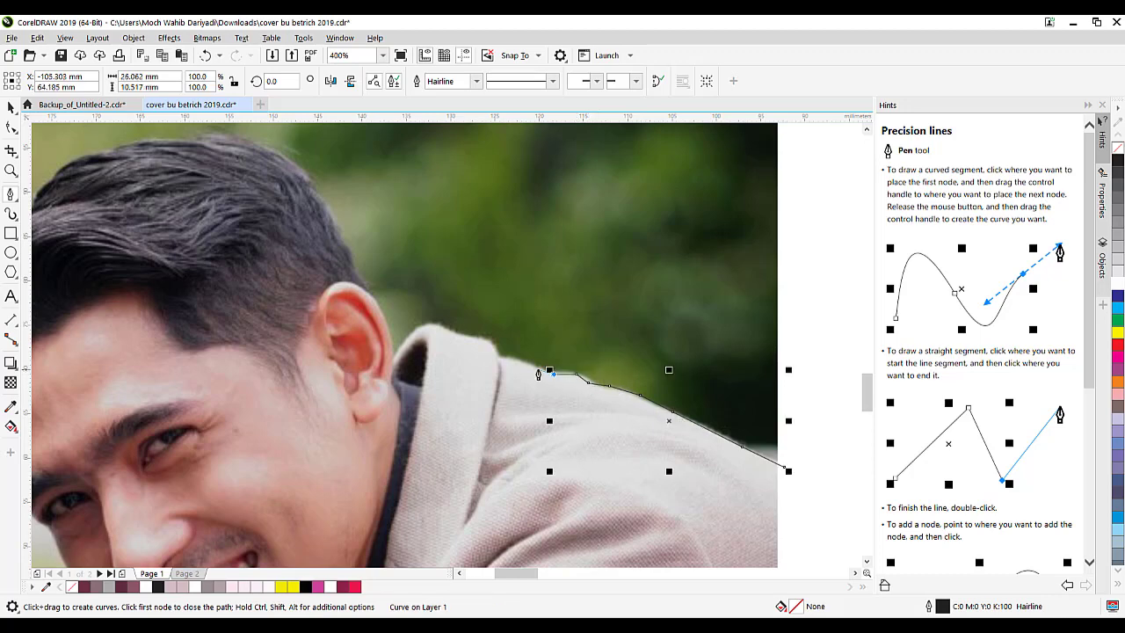
left_click(533, 370)
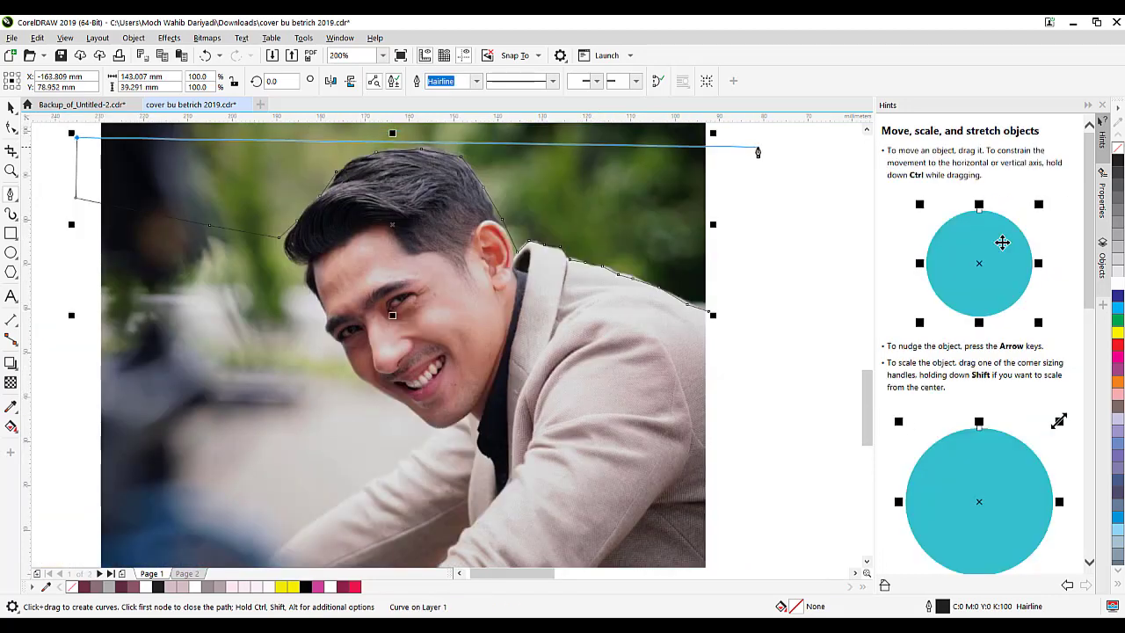
Step: Close the Pen outline over the background above the head by joining it outside the photo to its starting node at the shoulder
left_click(763, 143)
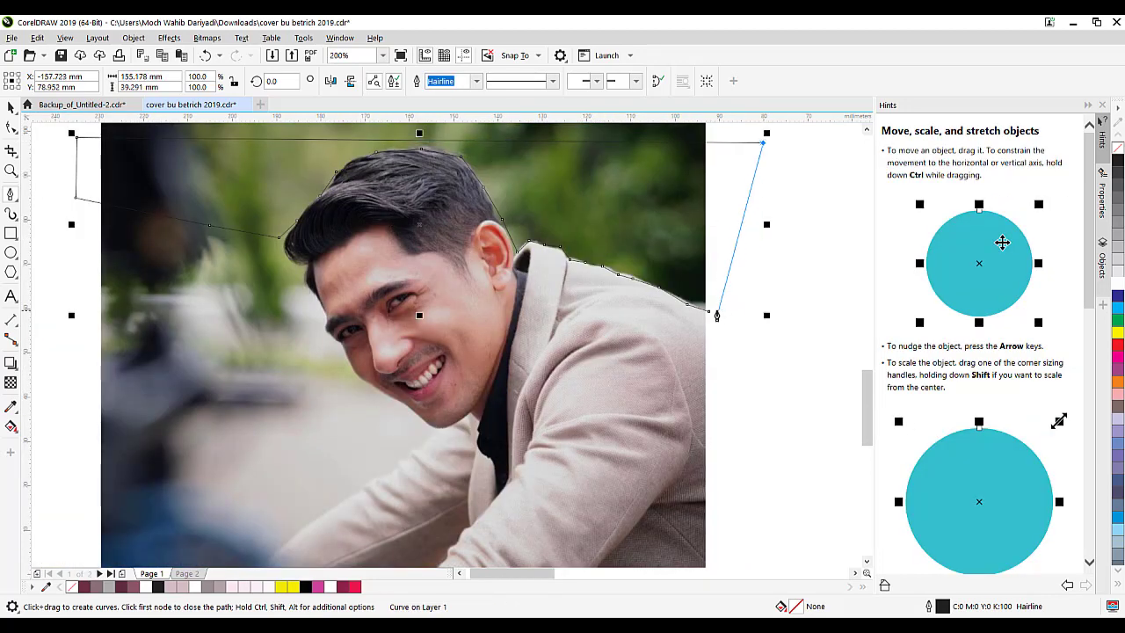
left_click(709, 309)
scroll(830, 277, "up", 1)
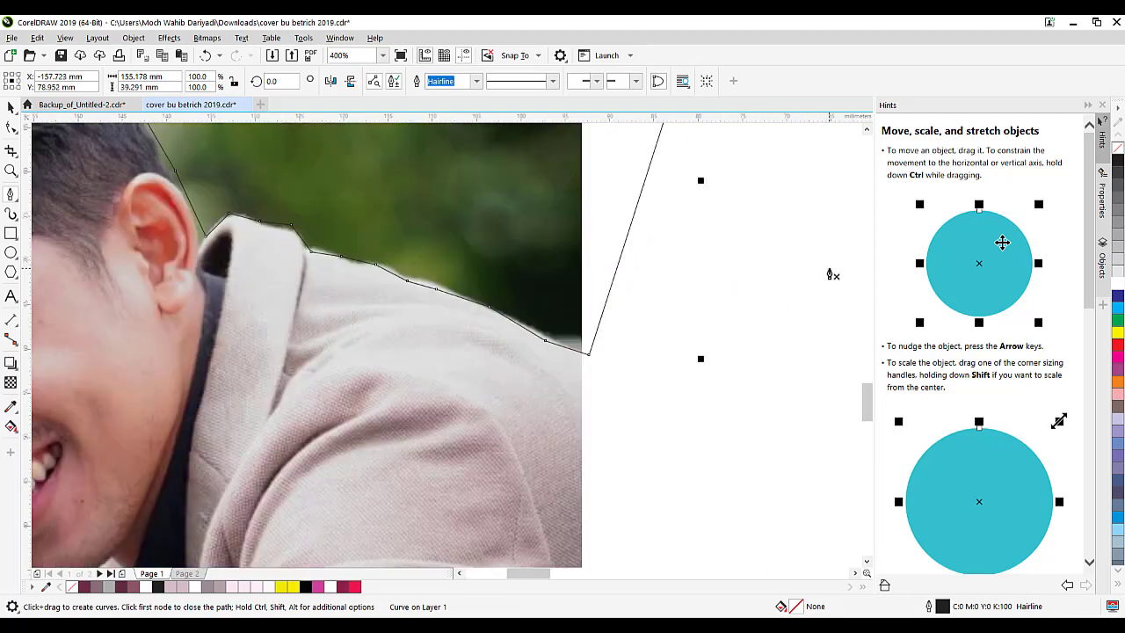
scroll(832, 274, "down", 1)
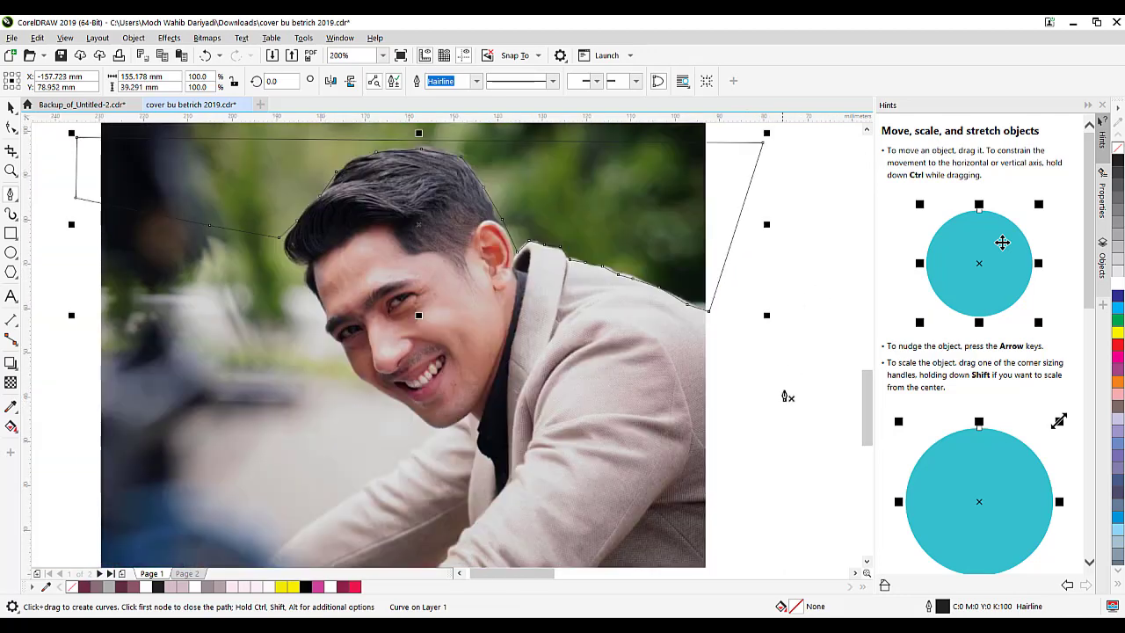
Step: Select the Pen shape together with the photo and cut the shape out of the photo with Back Minus Front
left_click(866, 130)
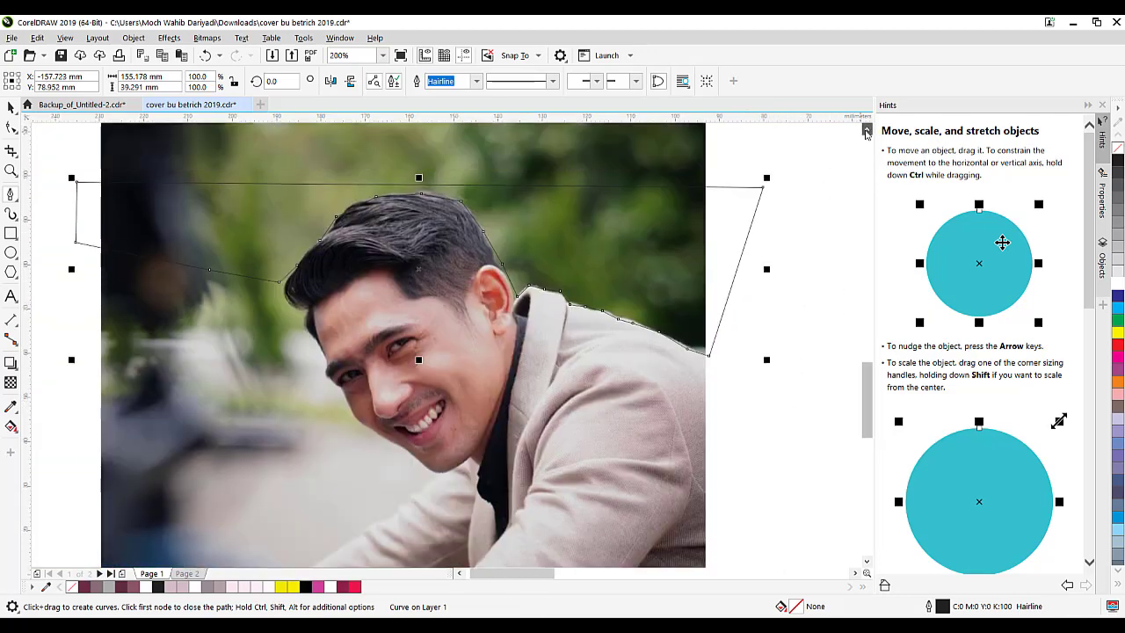
left_click(866, 130)
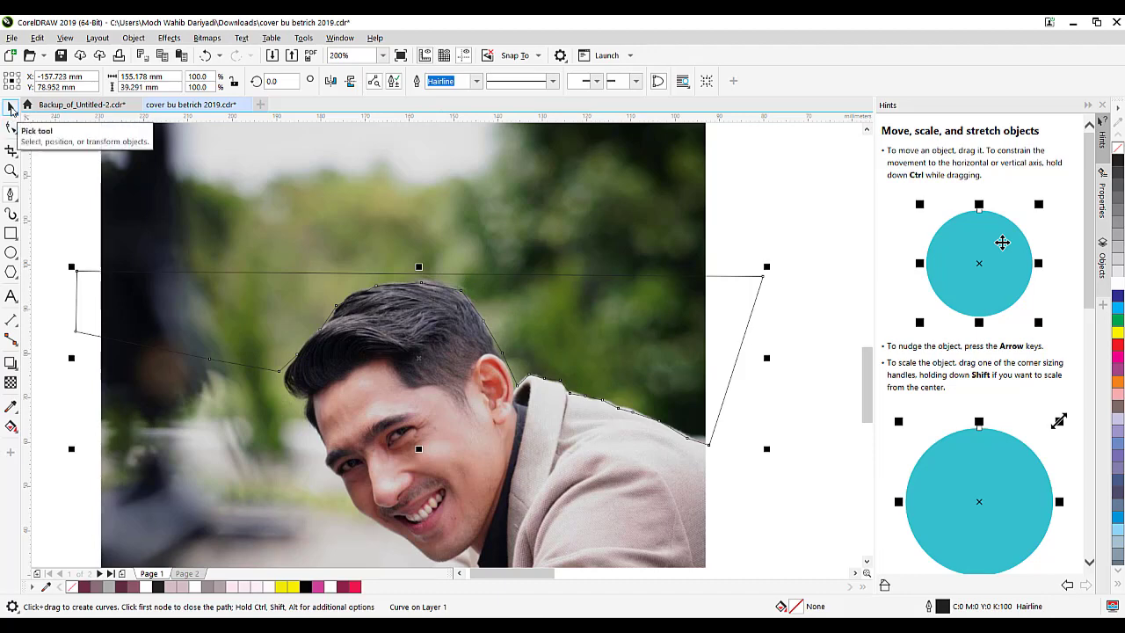
left_click(11, 106)
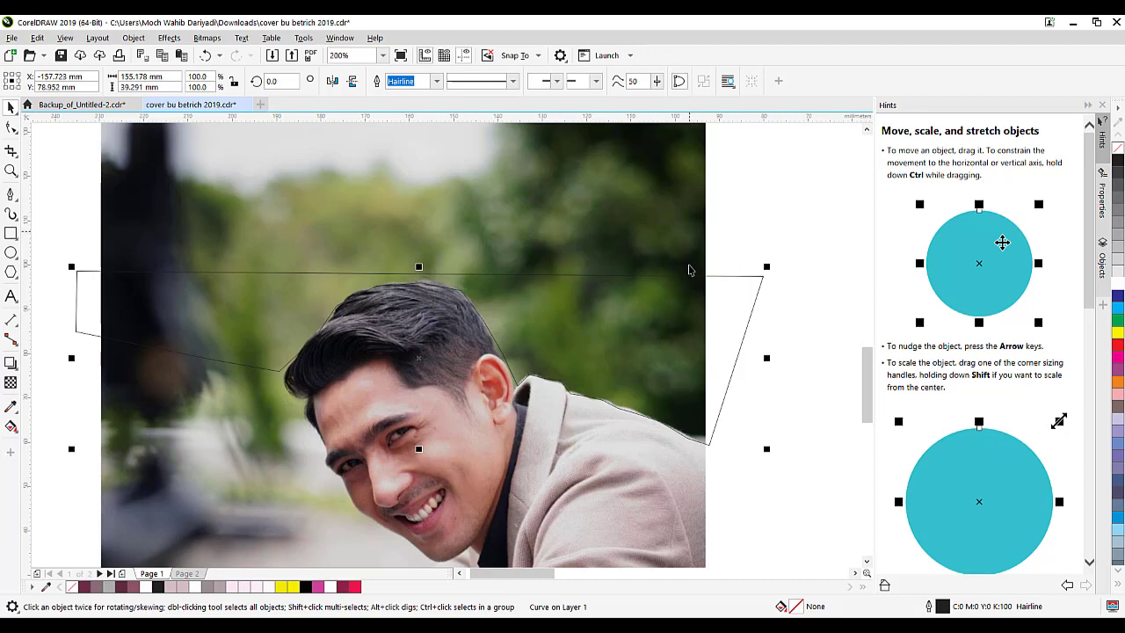
left_click(609, 480)
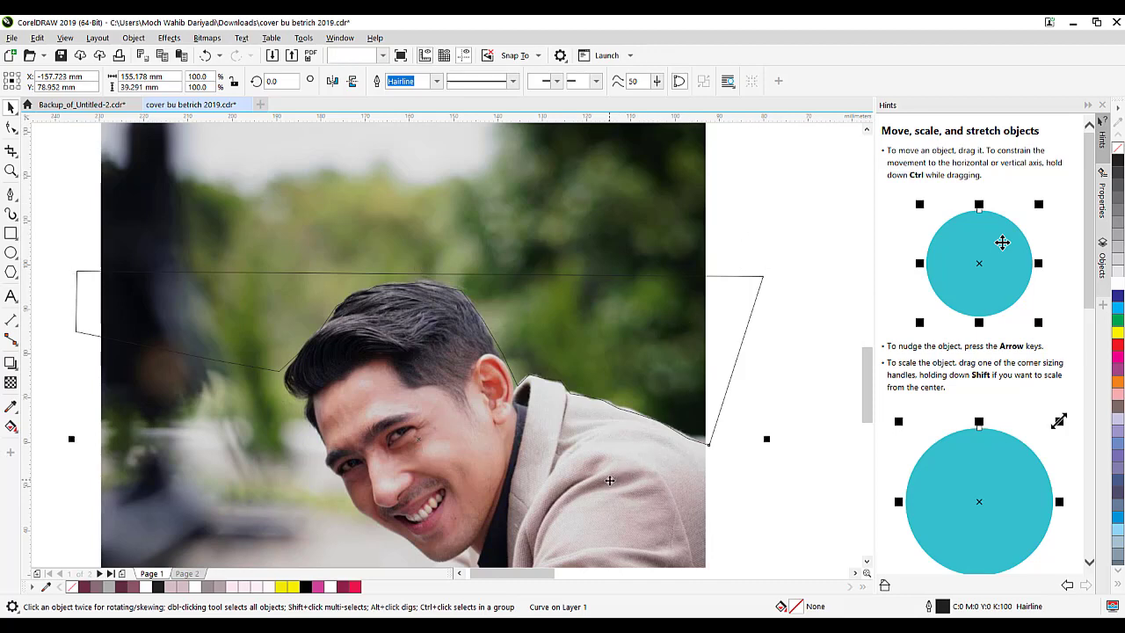
left_click(609, 479, "shift")
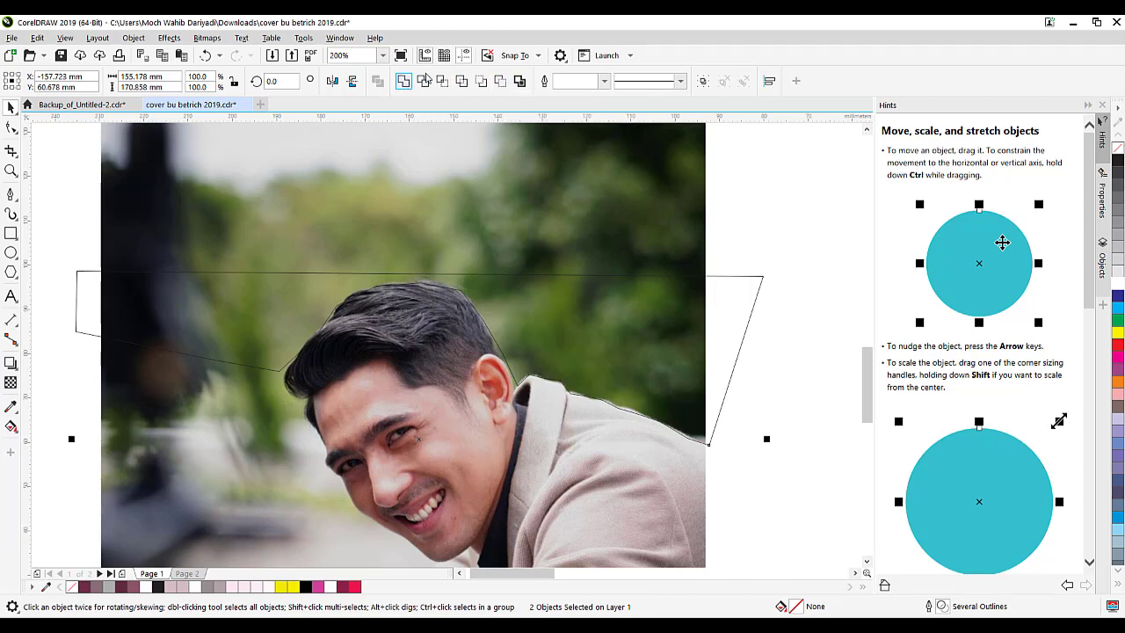
left_click(500, 81)
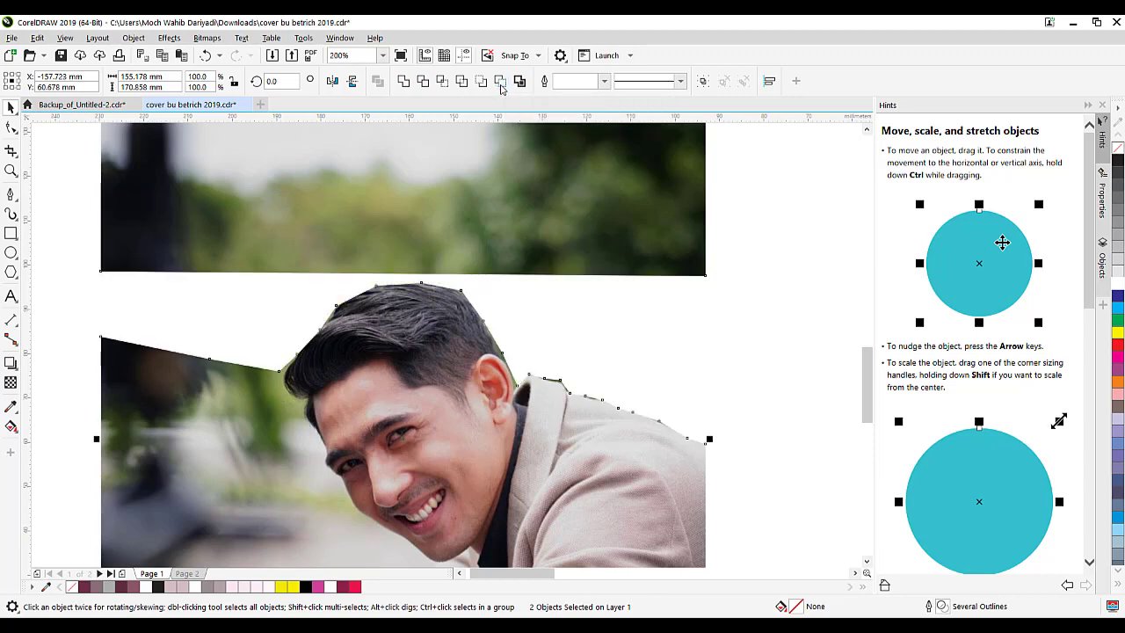
left_click(750, 314)
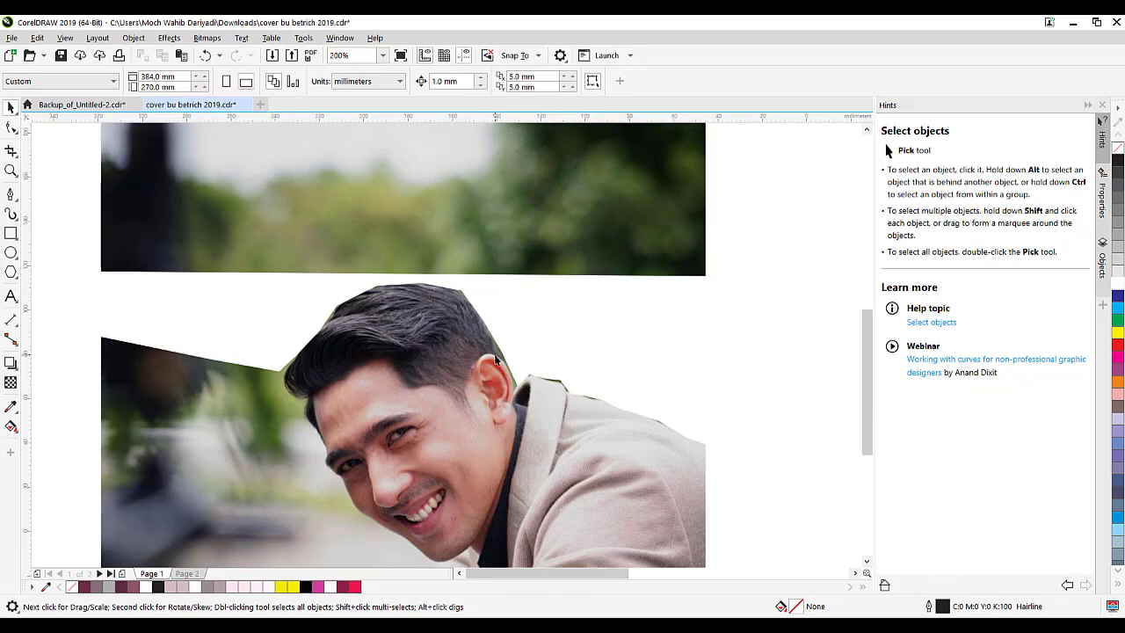
Step: Shift the cut photo slightly right and down, and deselect it
scroll(496, 354, "down", 1)
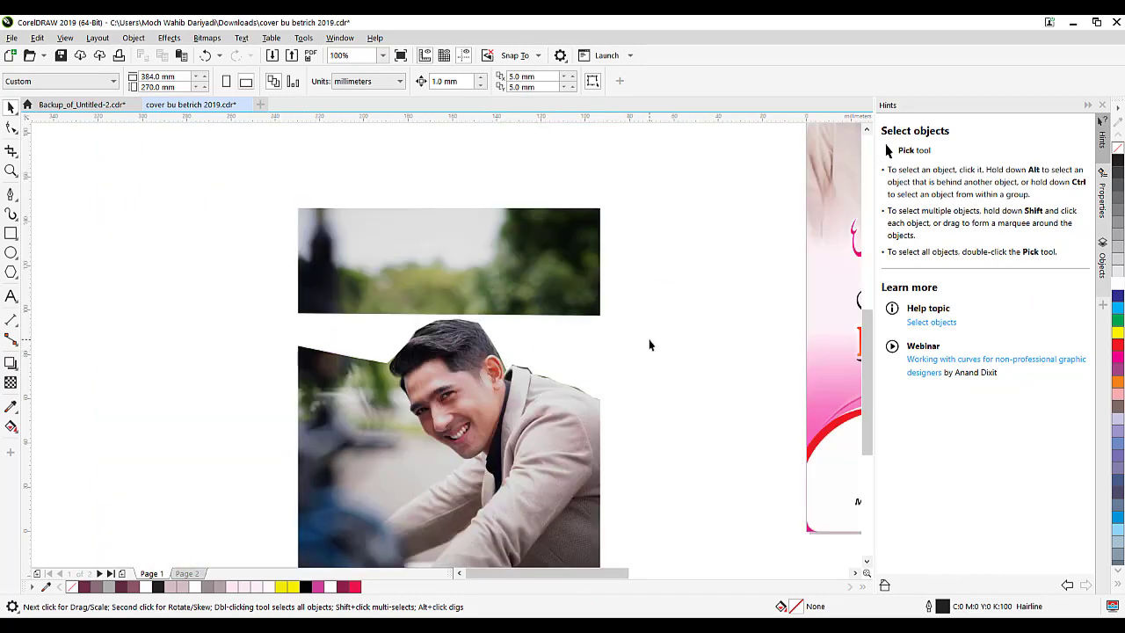
left_click(432, 243)
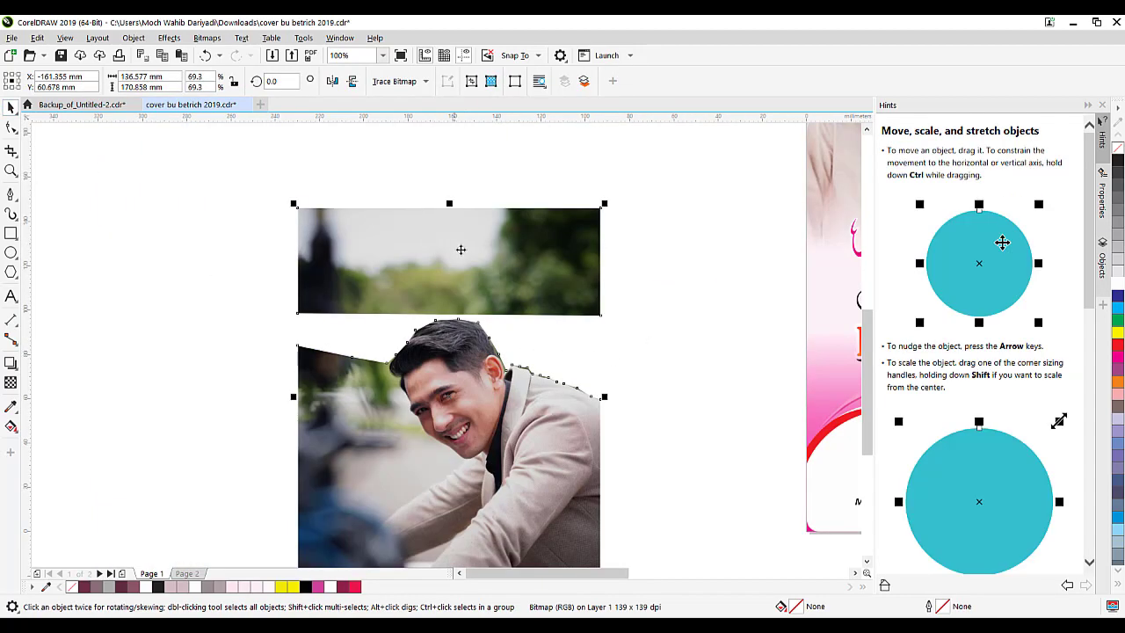
mouse_move(460, 249)
left_mouse_down()
mouse_move(474, 174)
mouse_move(468, 263)
left_mouse_up()
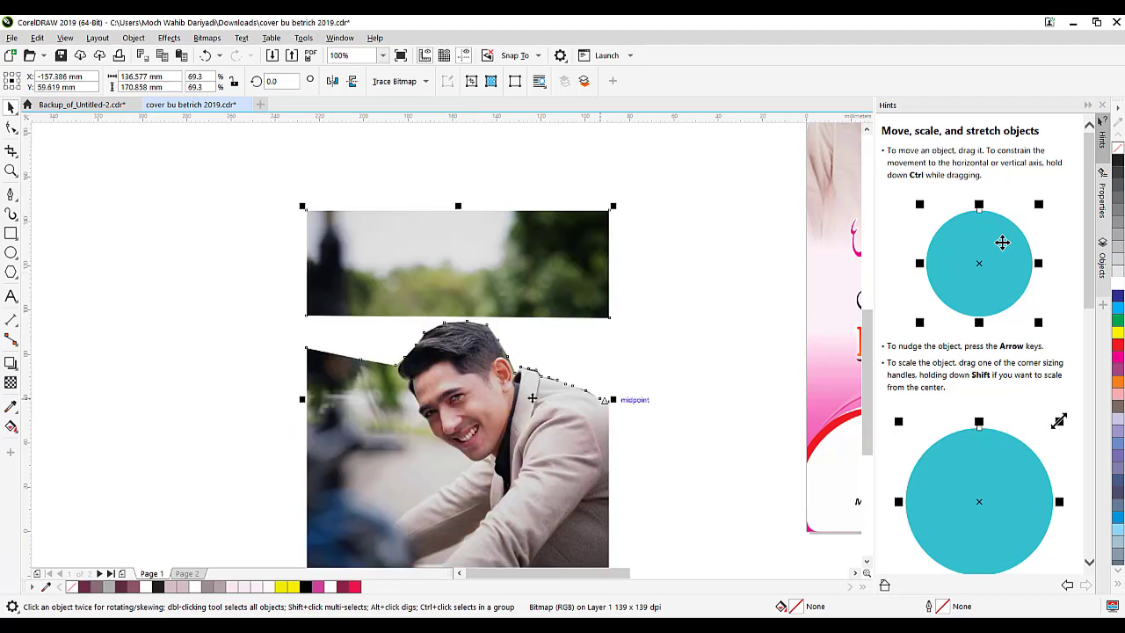
key("Escape")
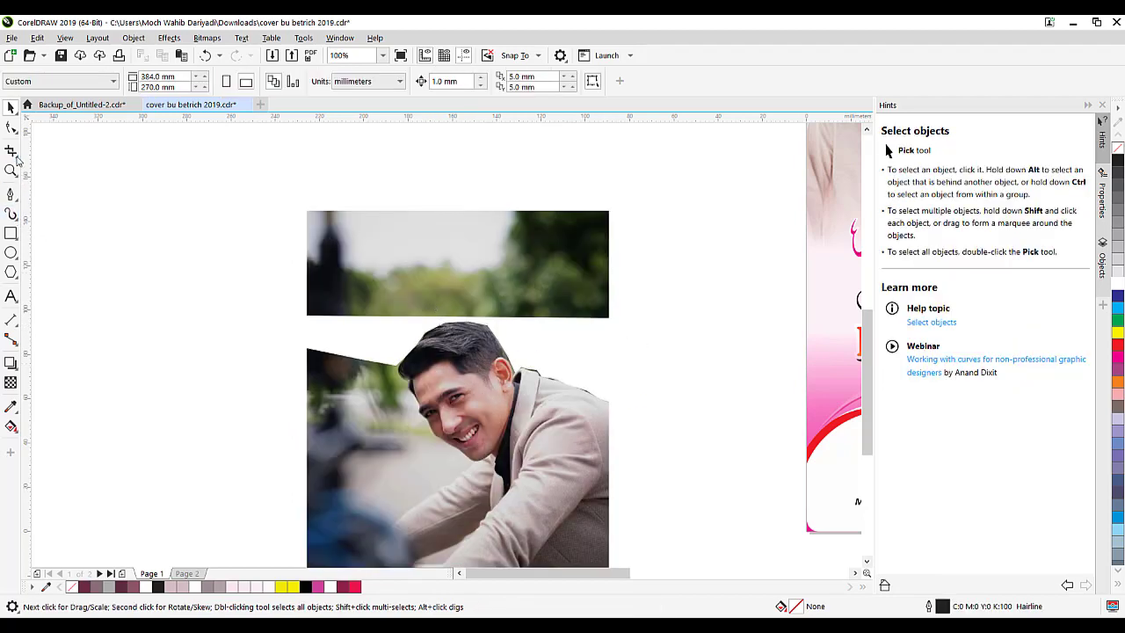
Step: Crop the photo to the man and lower background, removing the leftover background strip above his head
left_click(12, 151)
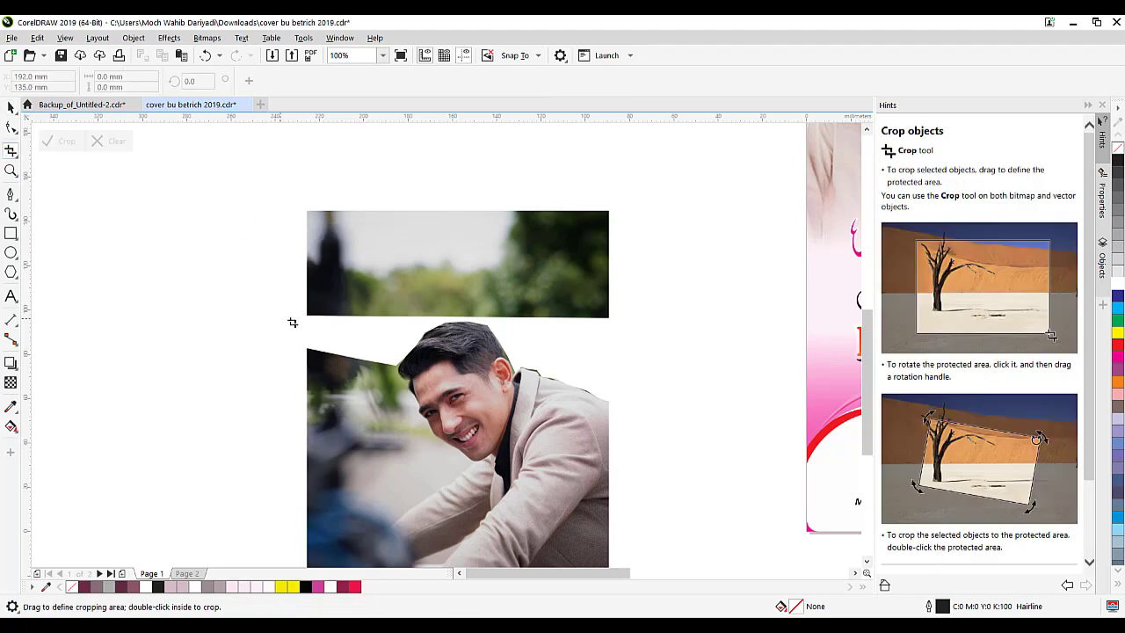
left_click_drag(281, 319, 627, 527)
double_click(314, 299)
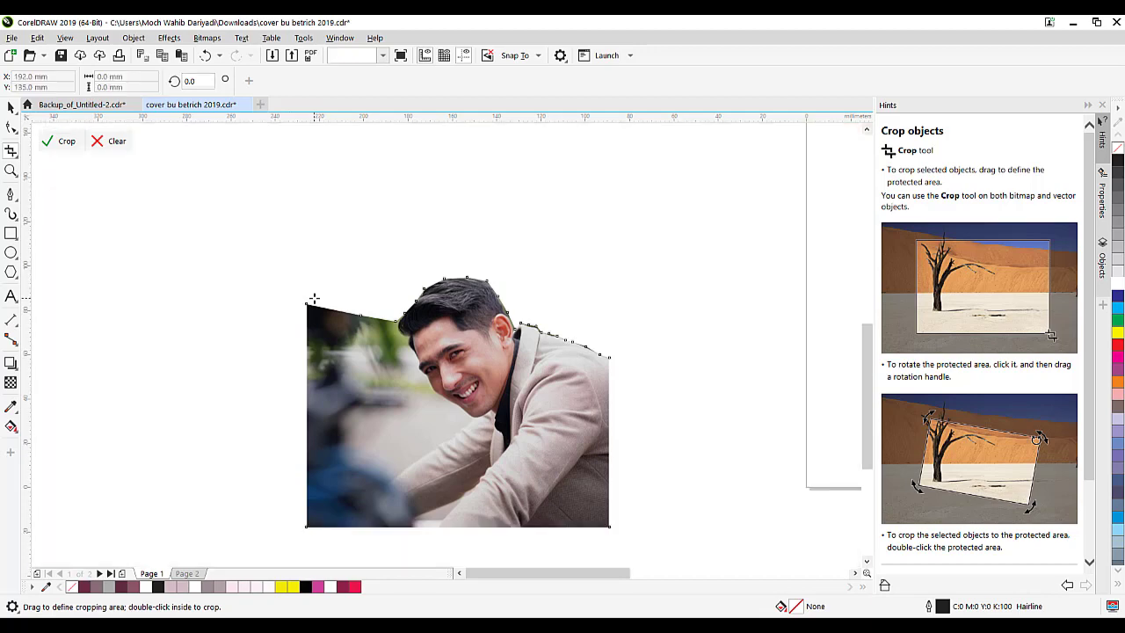
scroll(349, 234, "up", 1)
scroll(353, 241, "down", 2)
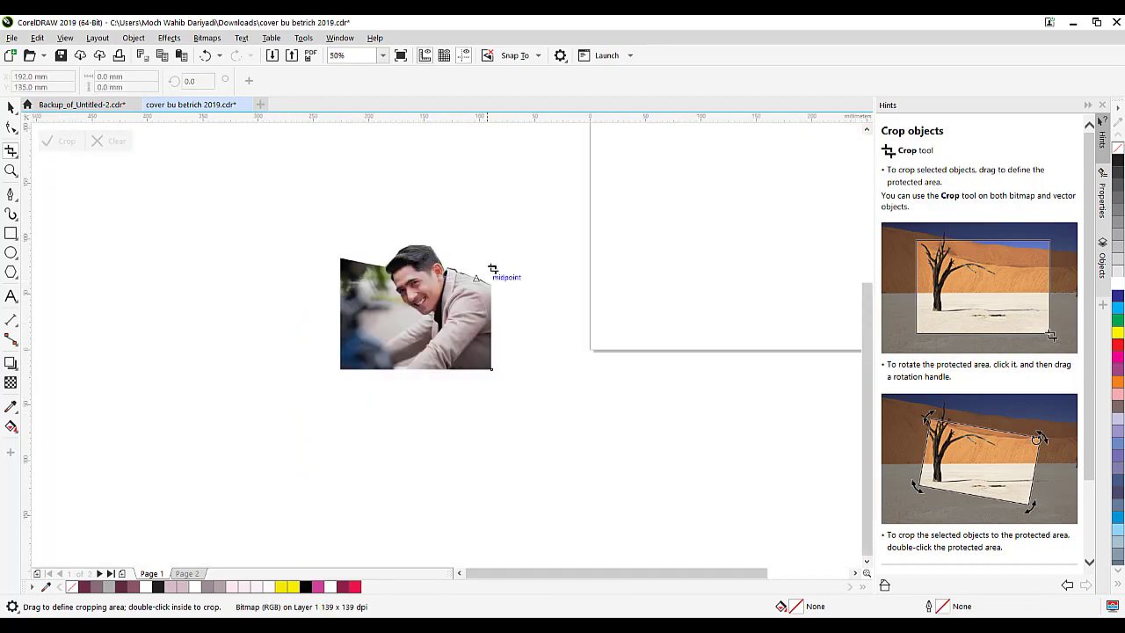
left_click(10, 107)
left_click(415, 366)
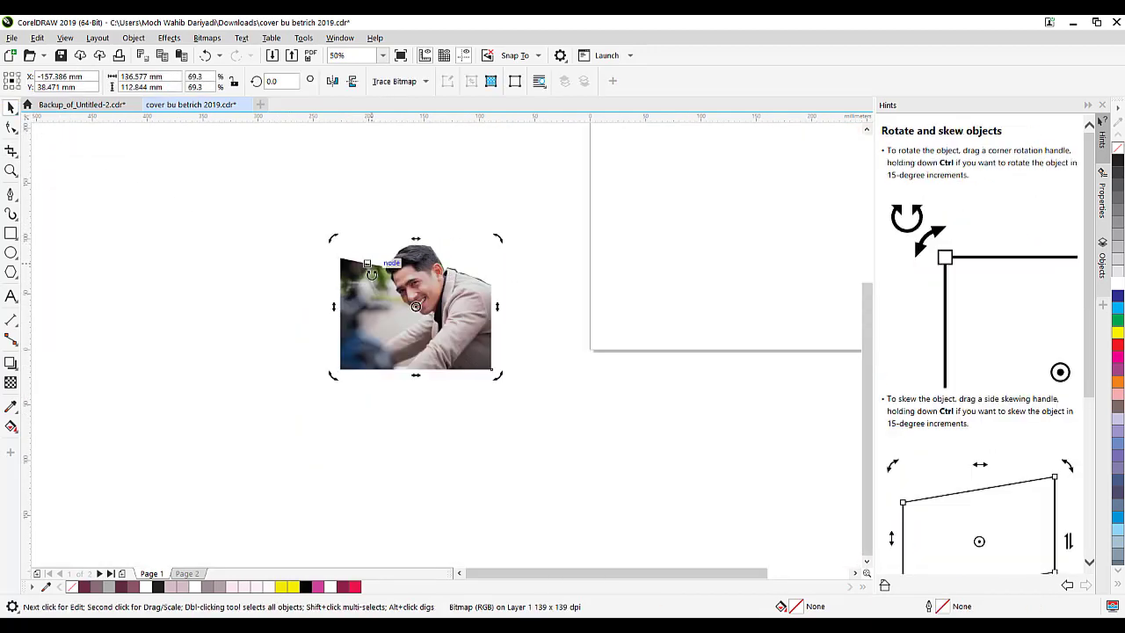
left_click(528, 333)
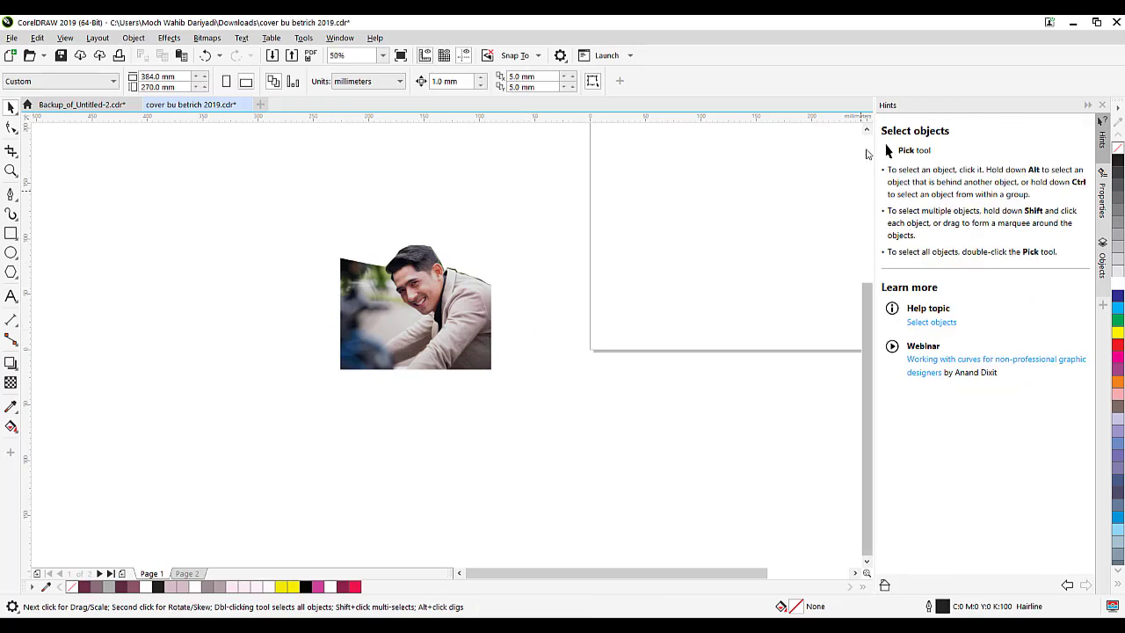
Step: Draw a nearly horizontal straight line about 201 mm long with the Pen tool, above the cropped photo
left_click(866, 131)
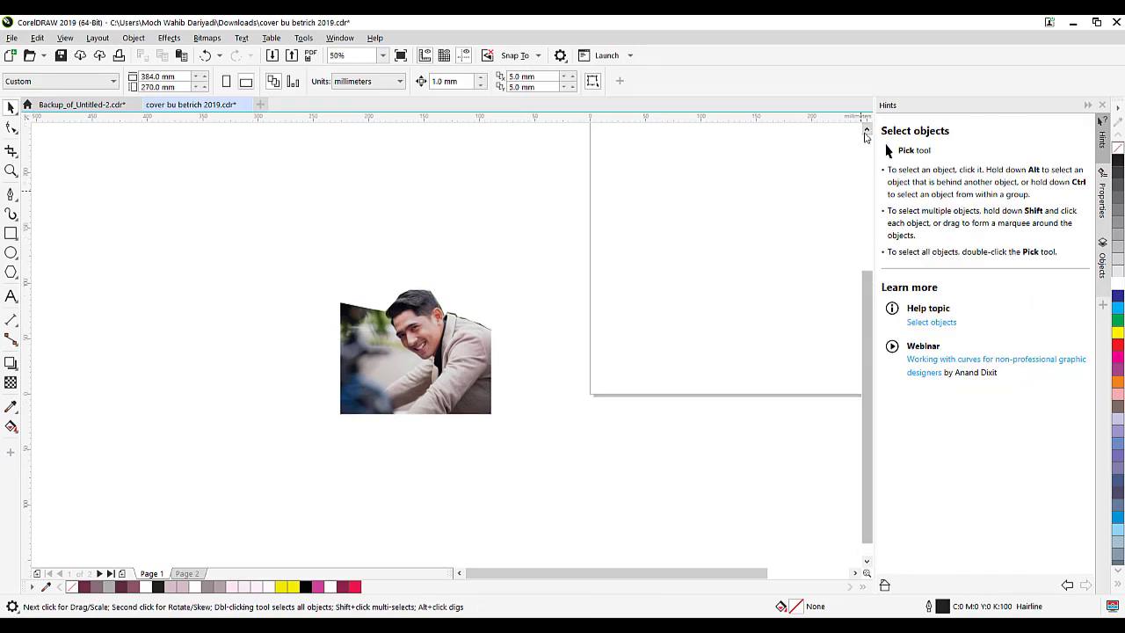
left_click(866, 132)
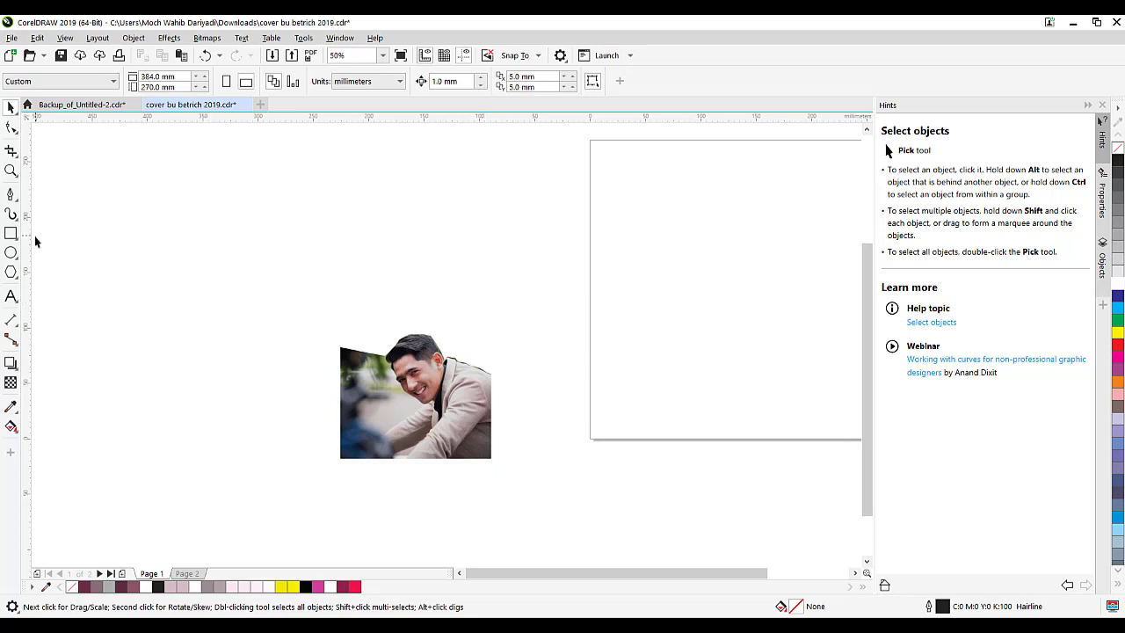
left_click(12, 198)
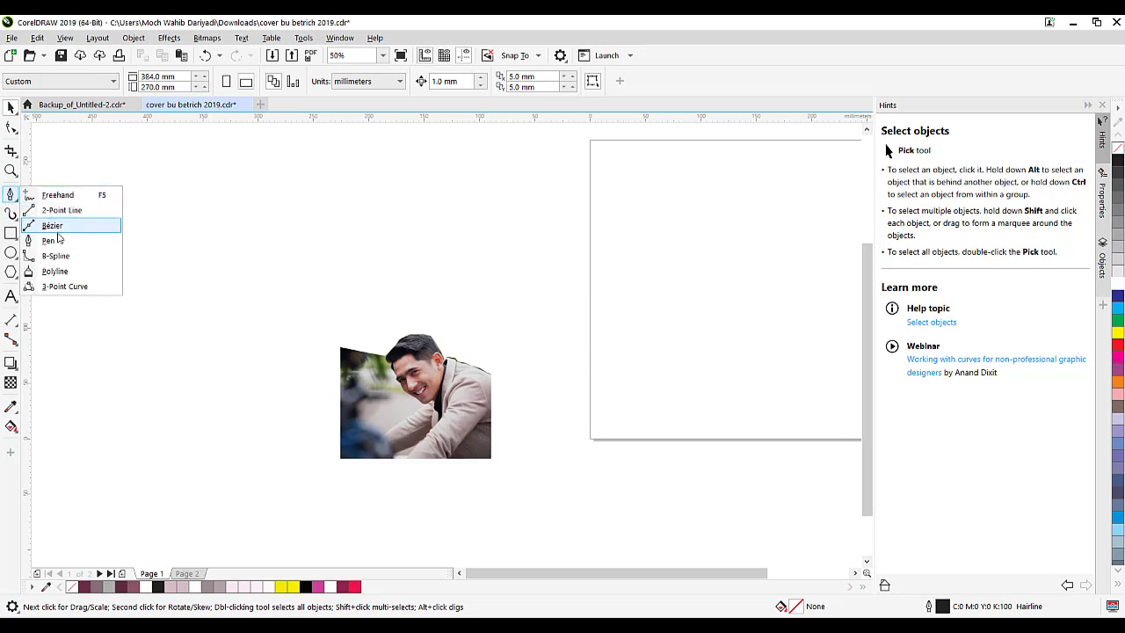
left_click(46, 240)
left_click(201, 266)
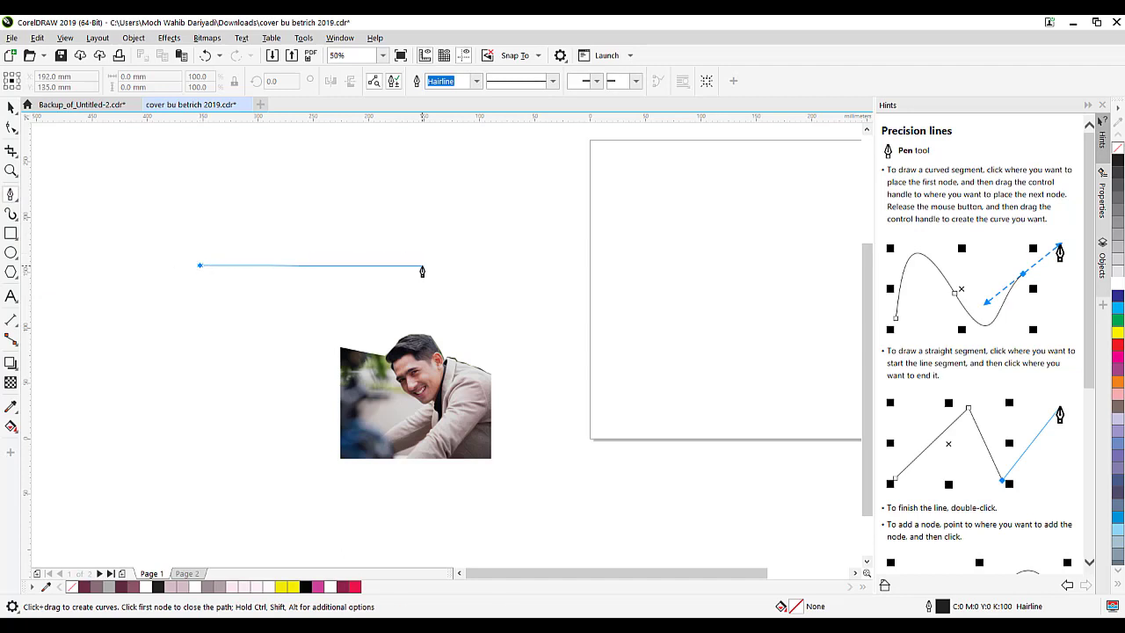
double_click(425, 265)
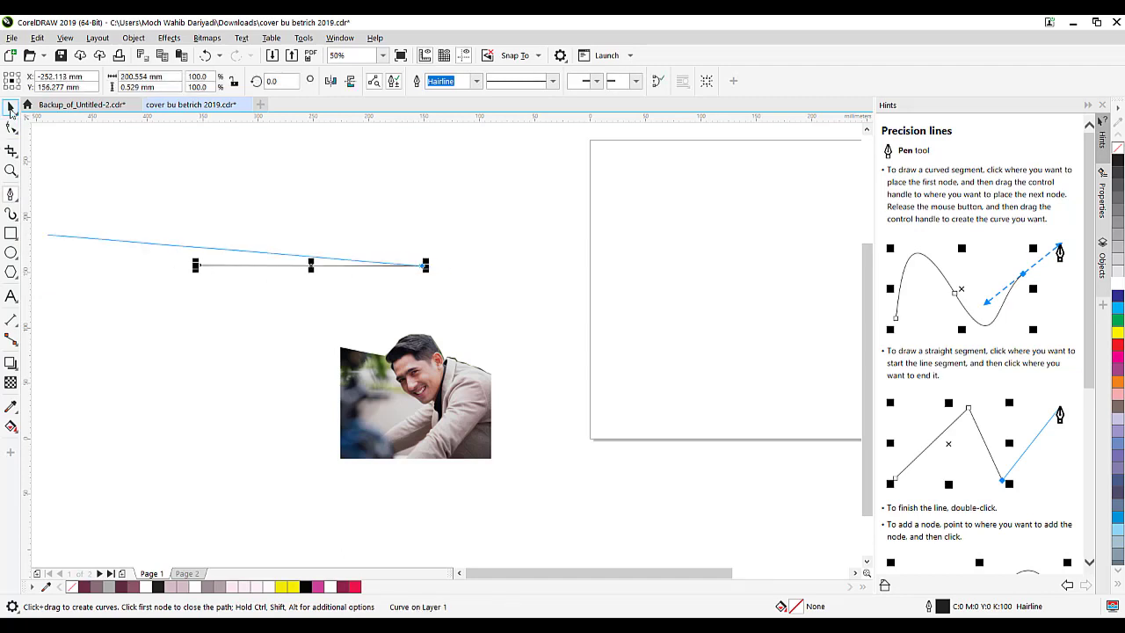
Step: Finish the straight line, deselect it, and draw a narrow upright rectangle about 7 mm wide and 101 mm tall above the photo's upper-right corner
left_click(12, 108)
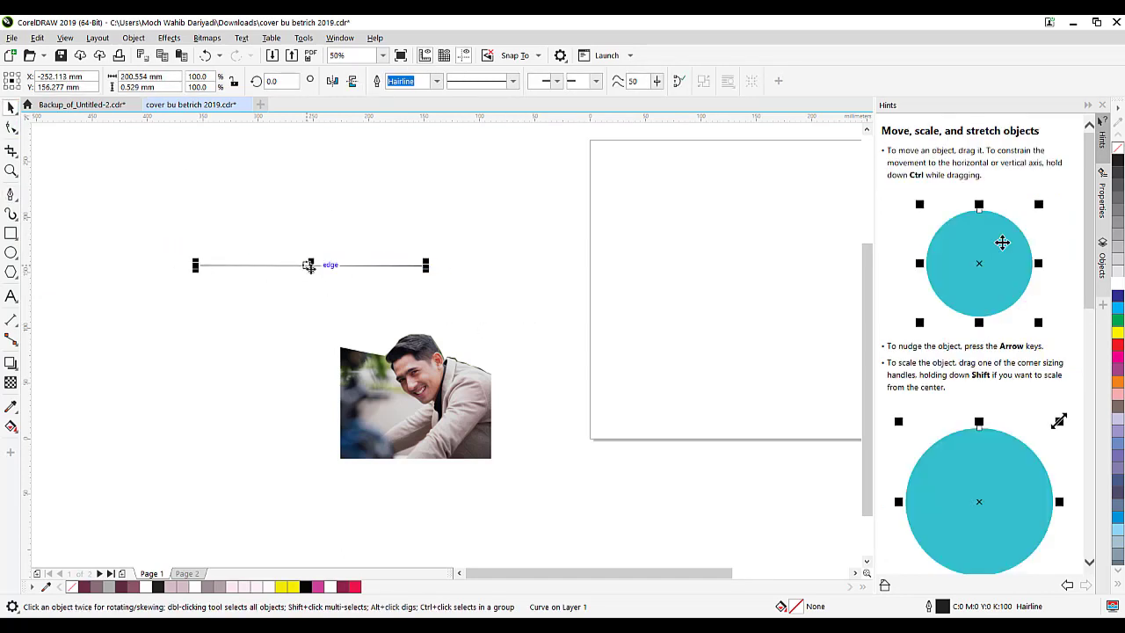
left_click(240, 378)
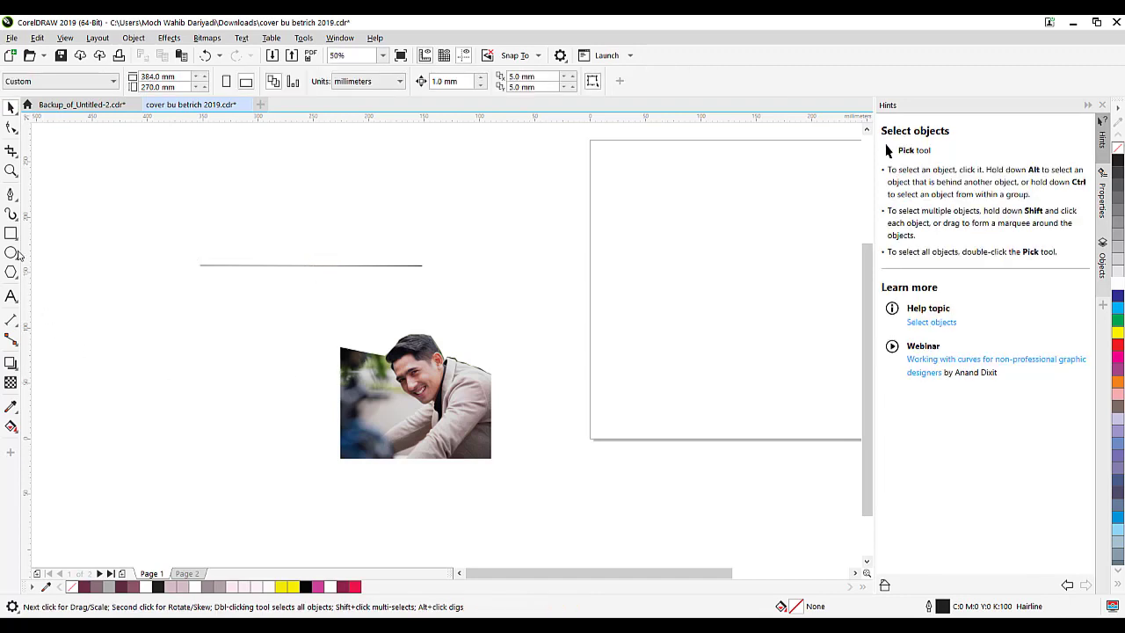
left_click(12, 233)
left_click_drag(482, 235, 490, 349)
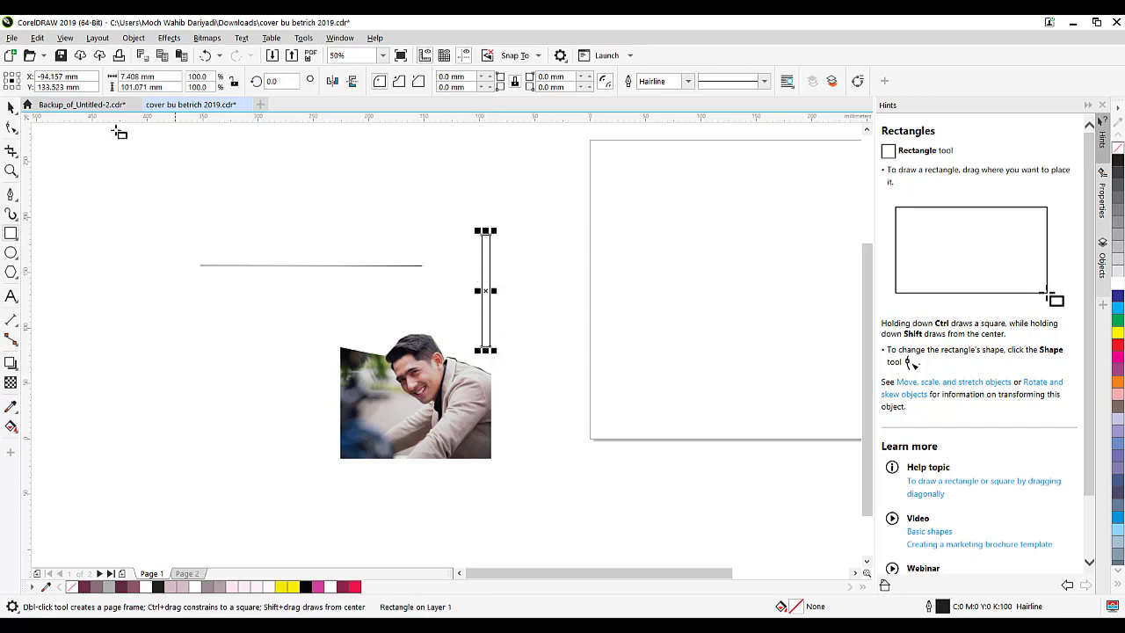
Step: Duplicate the narrow rectangle sideways to make a row of six spaced upright bars
left_click(12, 107)
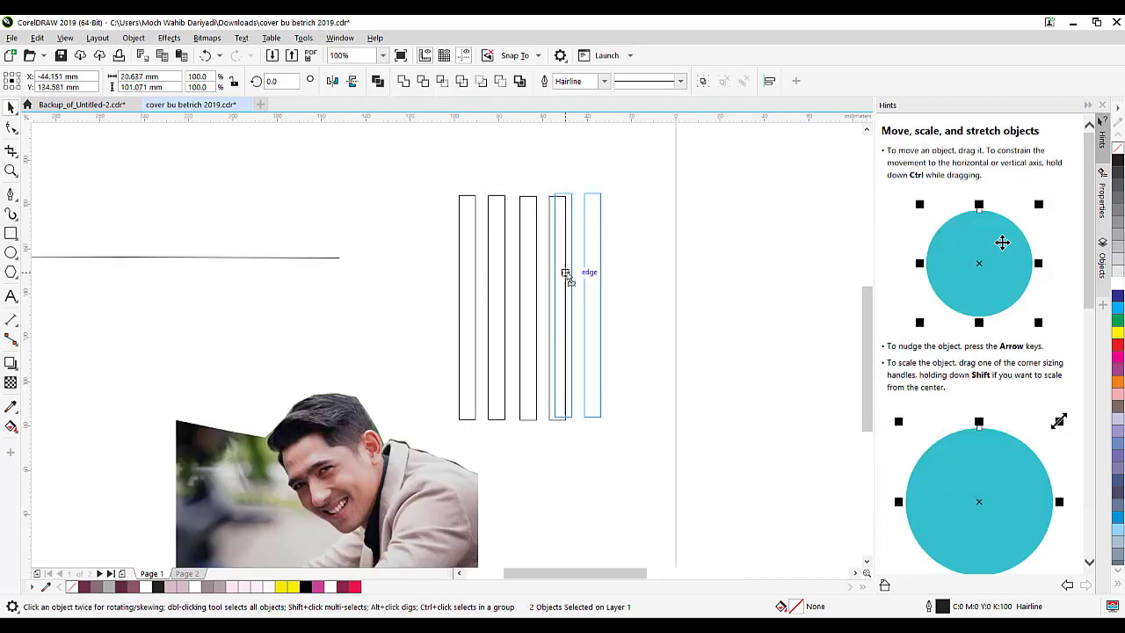
left_click_drag(566, 276, 594, 281)
left_click(444, 150)
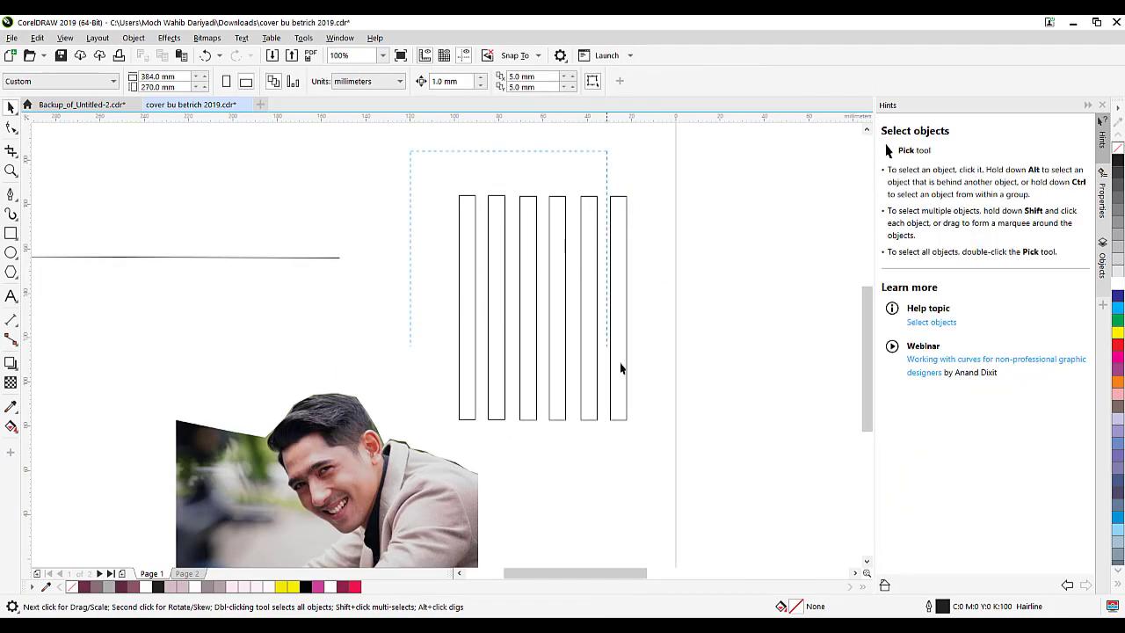
Step: Fill all six bars with yellow and set their outline width to None
left_click_drag(620, 368, 680, 443)
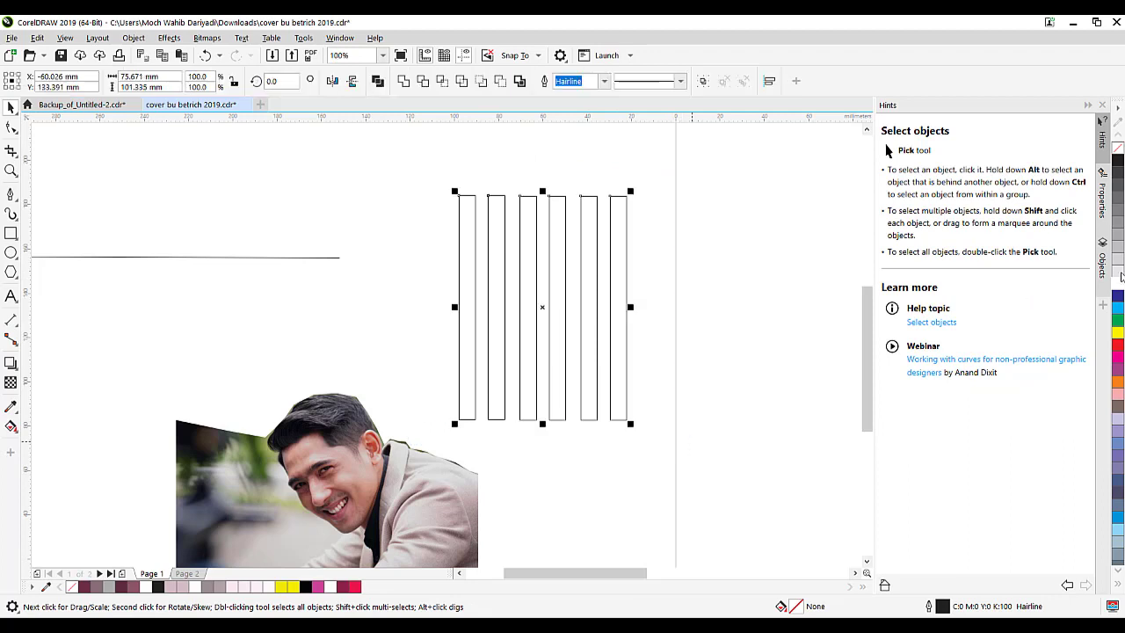
left_click(1117, 334)
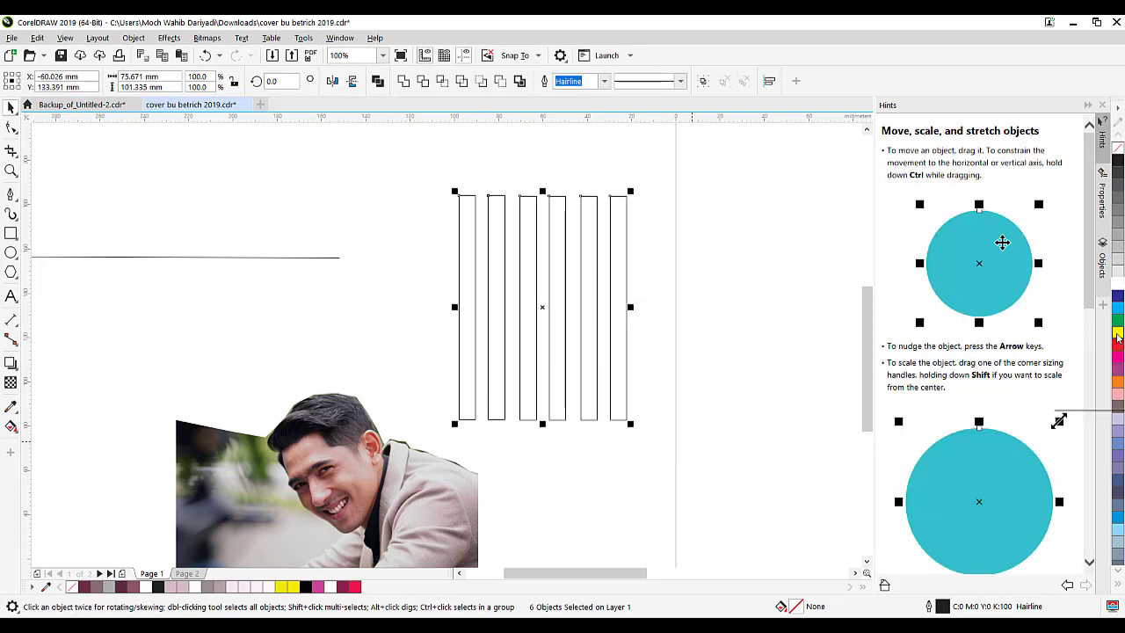
double_click(942, 606)
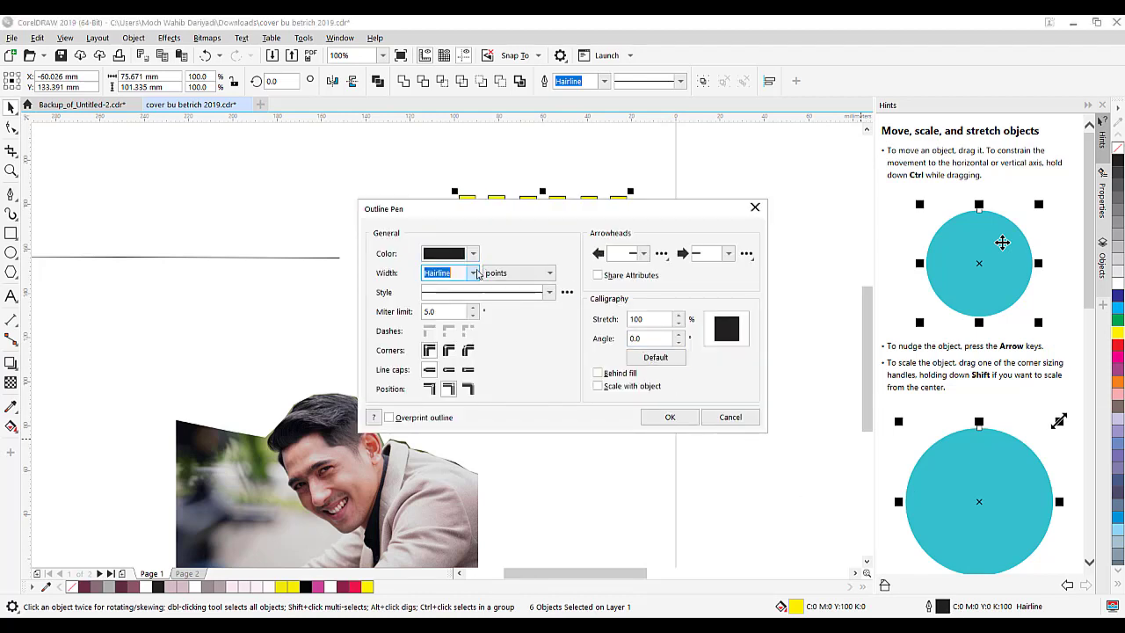
left_click(473, 274)
left_click(432, 287)
left_click(670, 416)
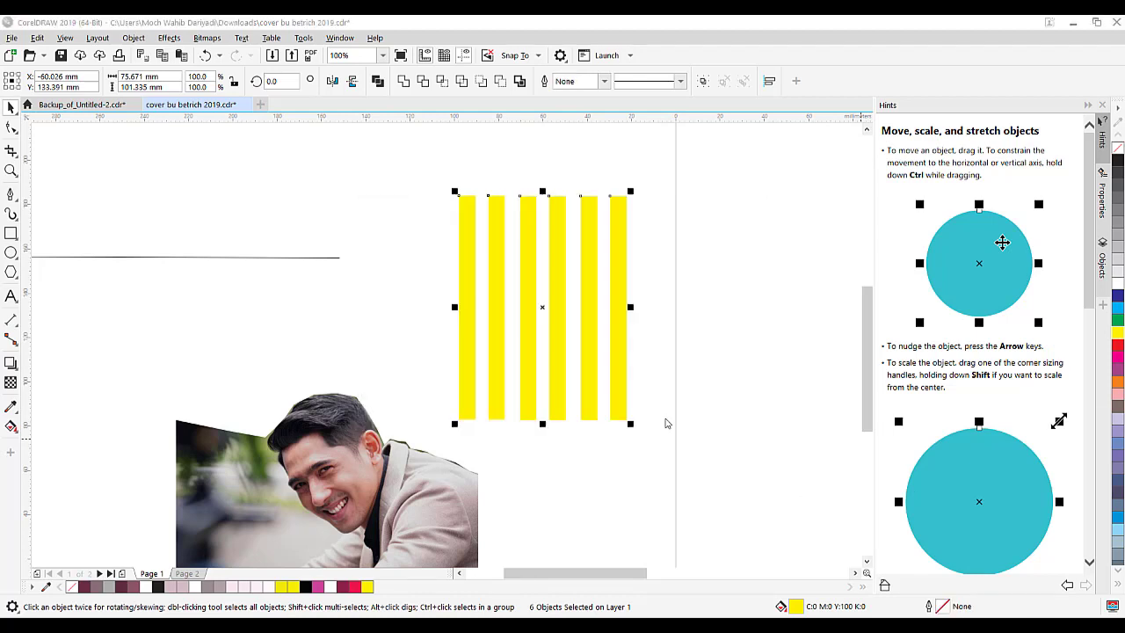
left_click(688, 337)
Step: Draw a circle about 85 mm in diameter on the page, beside the yellow bars
scroll(440, 276, "down", 1)
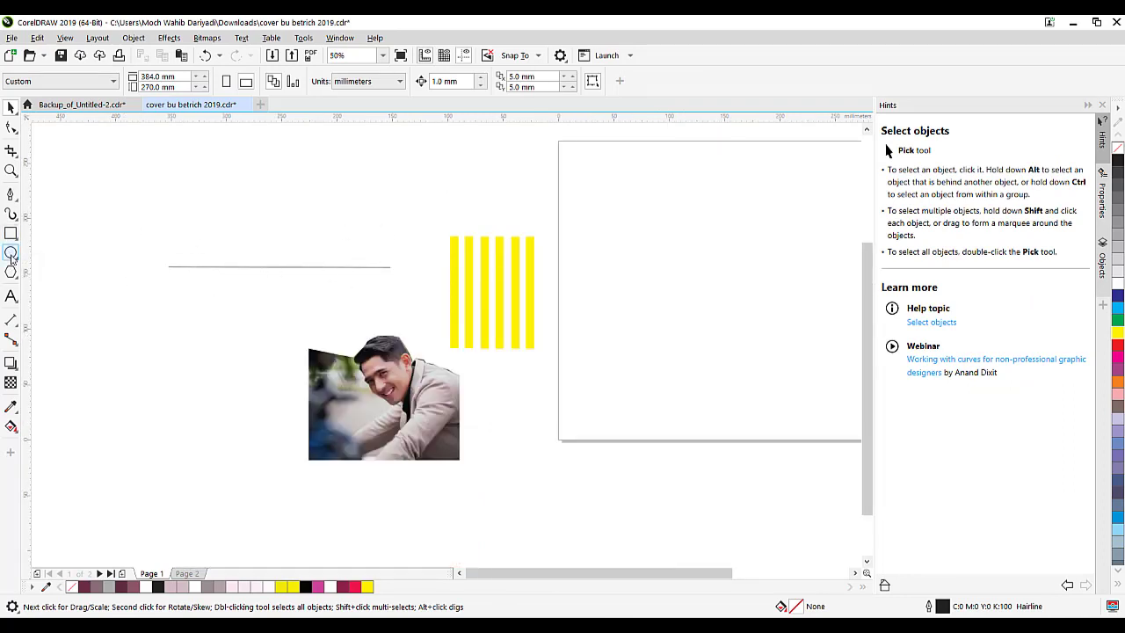
left_click(10, 254)
left_click_drag(603, 239, 701, 337)
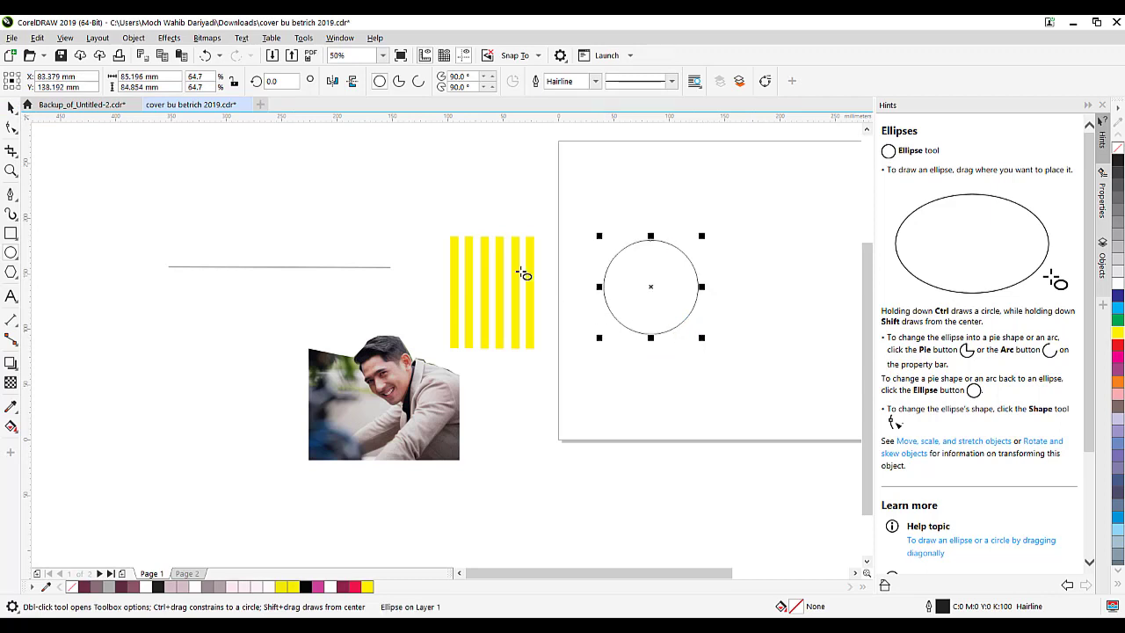
Step: PowerClip the six yellow bars inside the circle and set the circle's rotation to 30 degrees
left_click(11, 109)
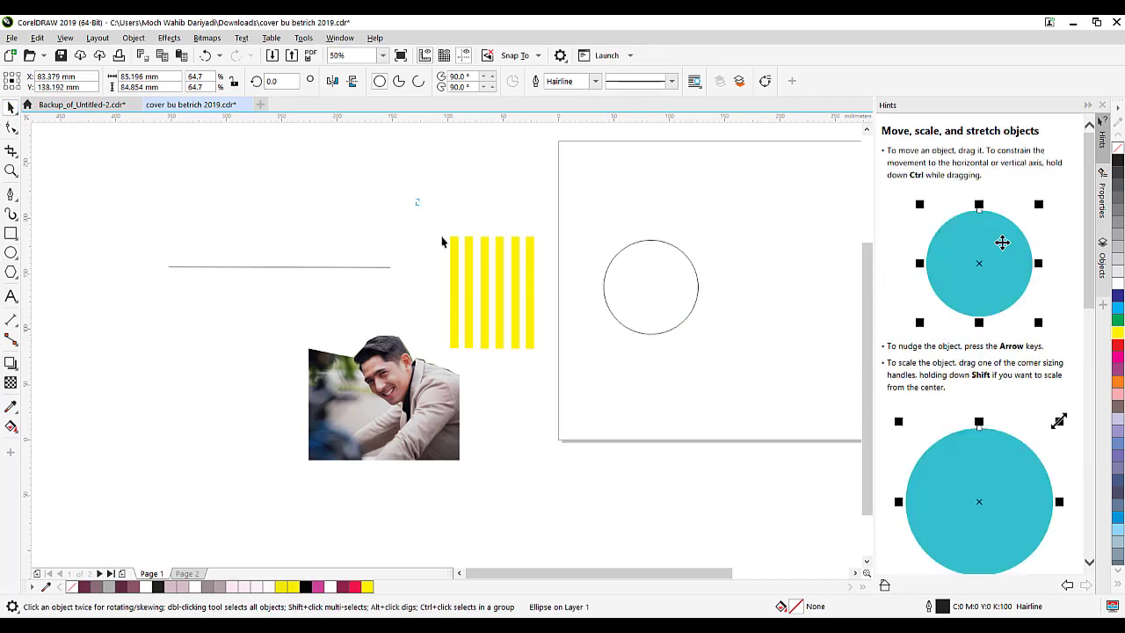
left_click_drag(417, 201, 562, 373)
right_click(502, 286)
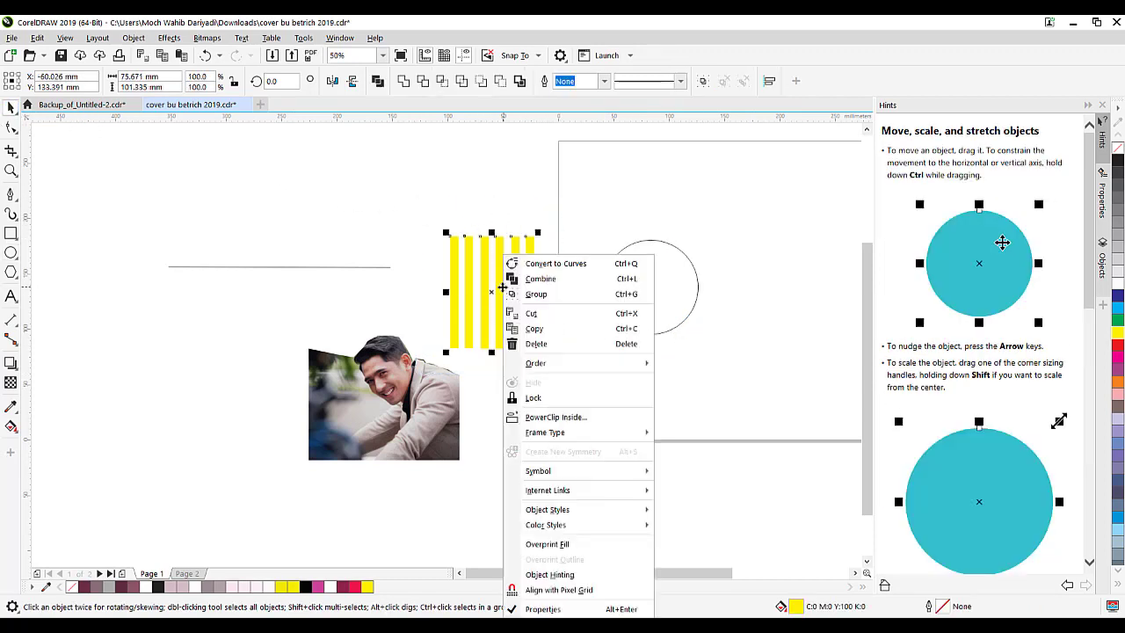
left_click(554, 416)
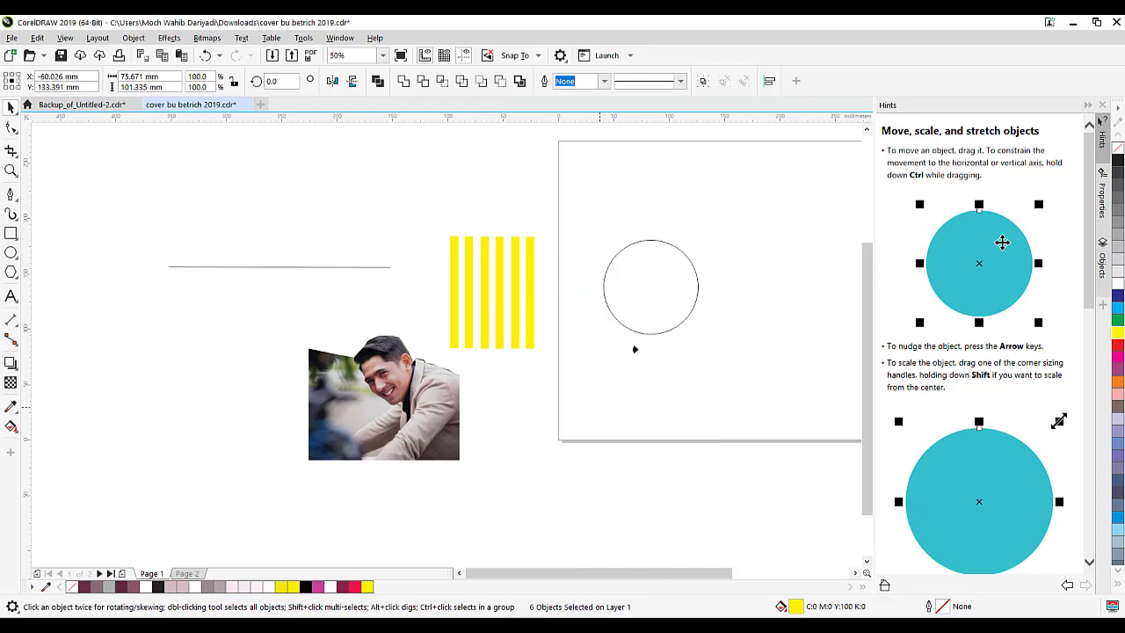
left_click(652, 299)
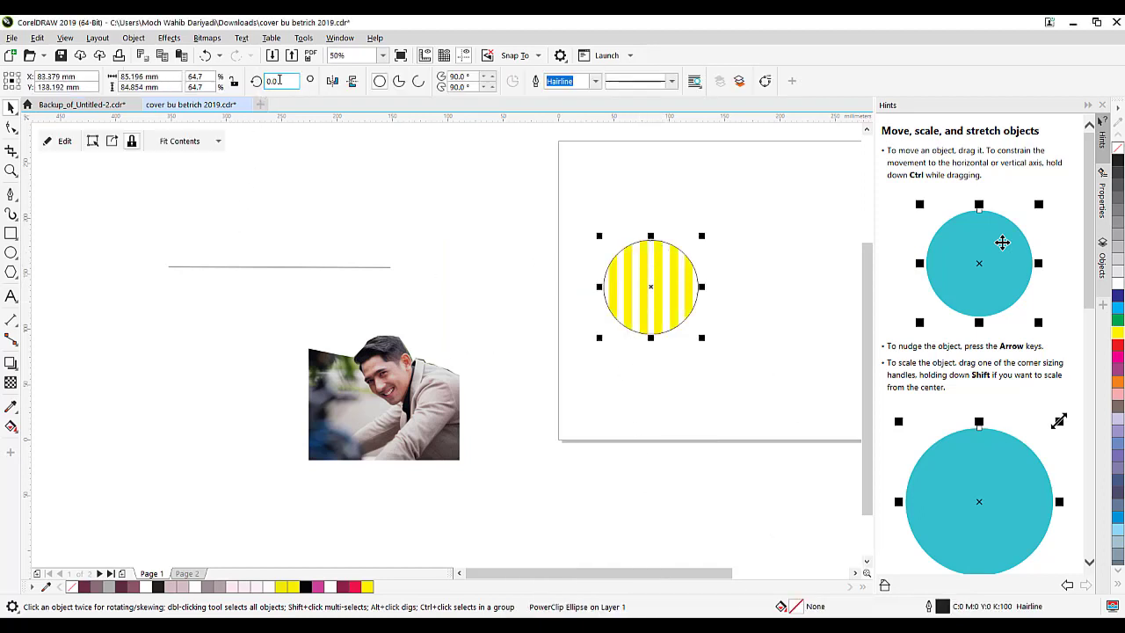
type("30")
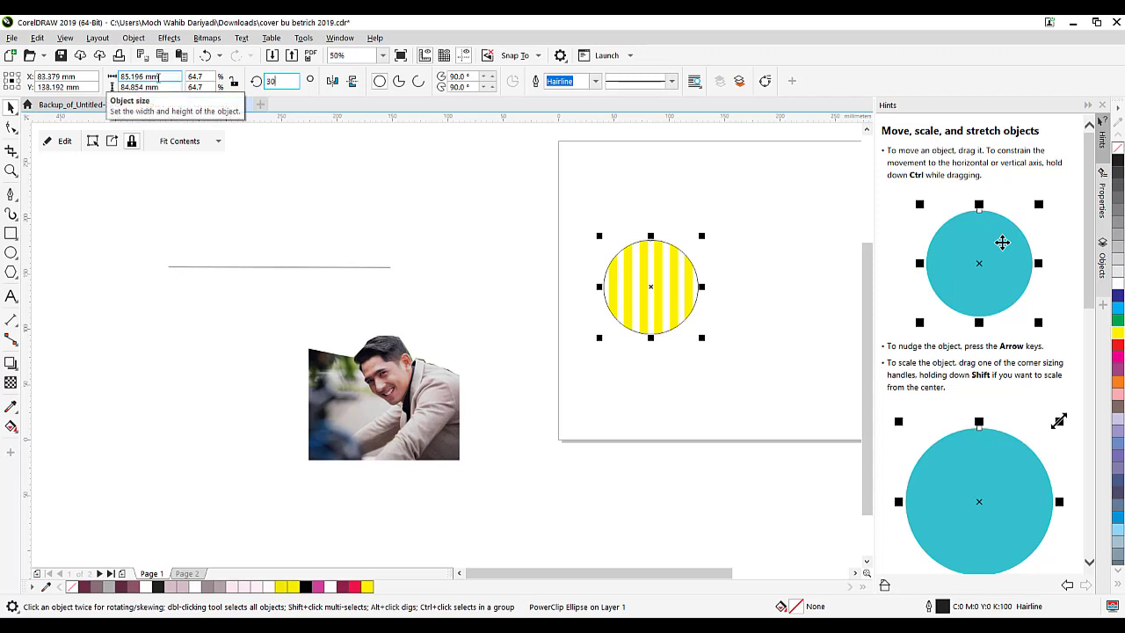
key("Return")
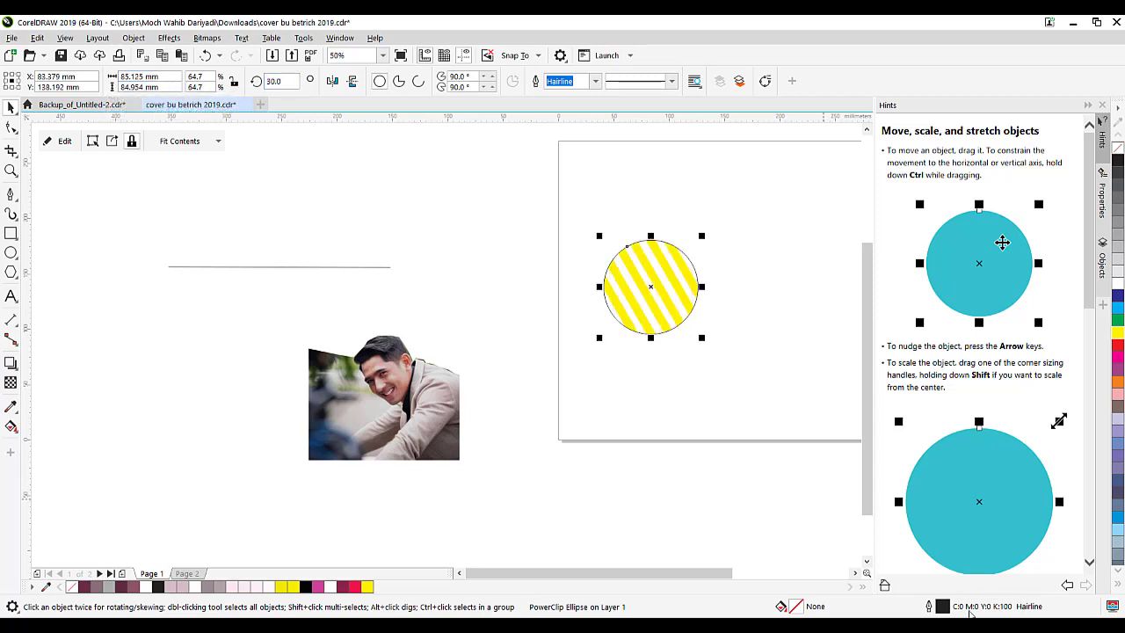
Step: Remove the striped circle's outline by setting its outline width to None
double_click(945, 607)
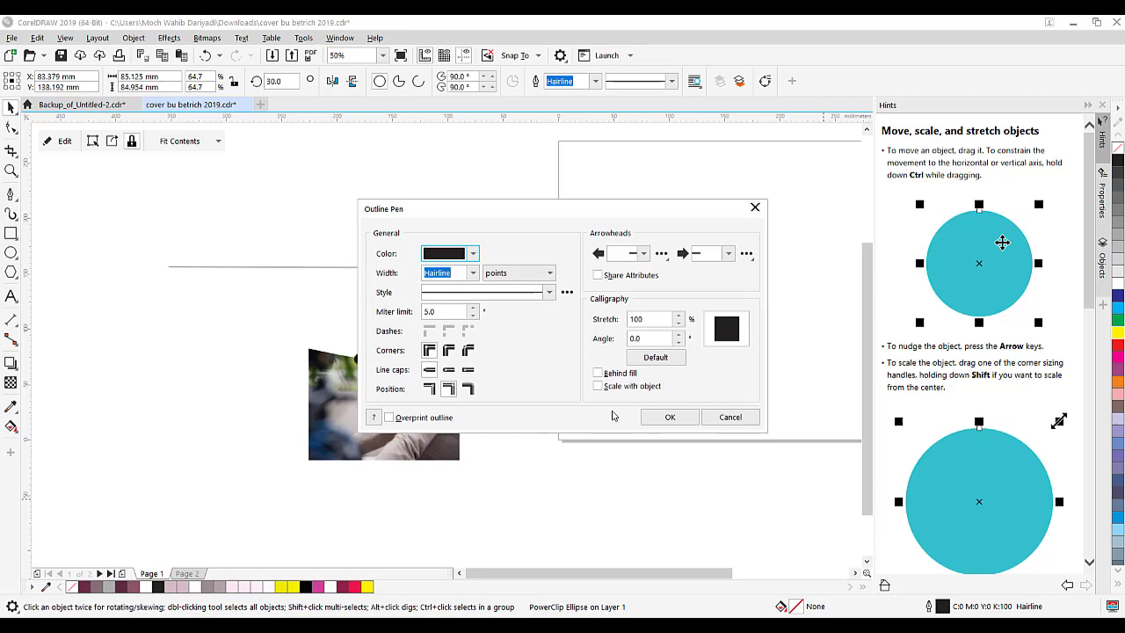
left_click(473, 254)
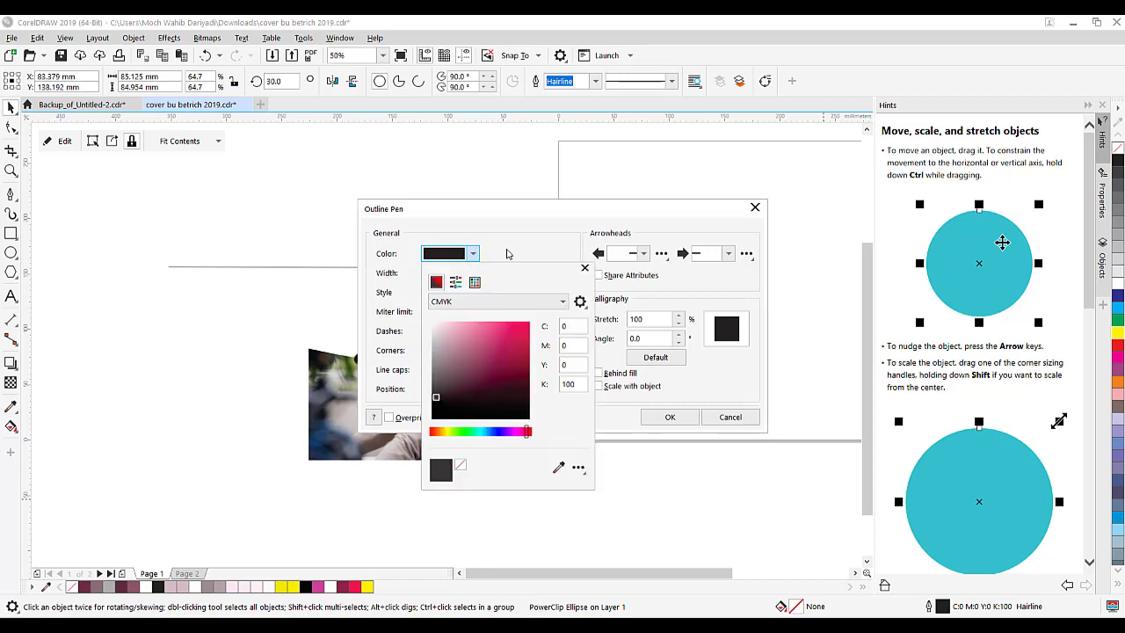
left_click(507, 253)
left_click(473, 272)
left_click(455, 297)
left_click(548, 292)
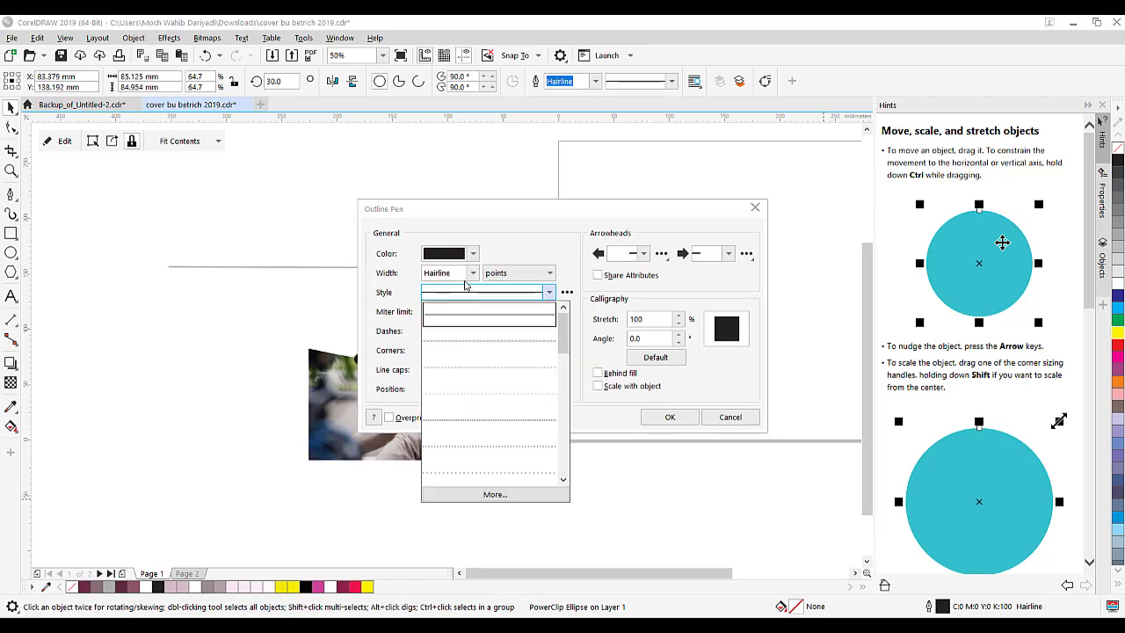
left_click(548, 292)
left_click(473, 272)
left_click(455, 295)
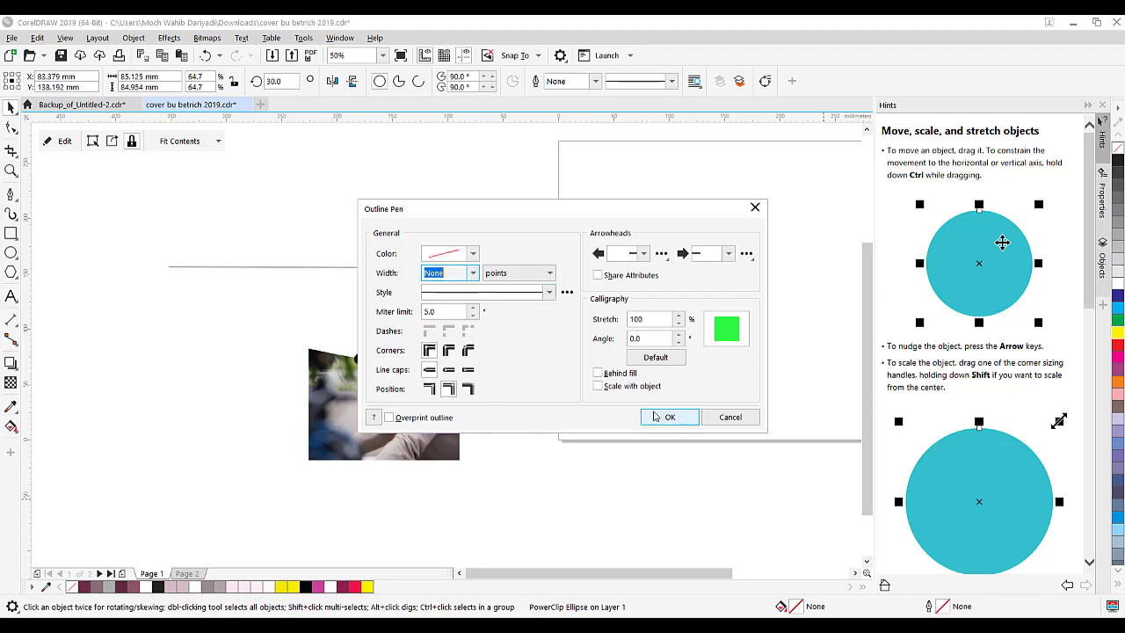
left_click(670, 417)
left_click(713, 377)
Step: Move the striped circle so it overlaps the upper-right corner of the man's photo, and deselect it
left_click_drag(667, 290, 468, 343)
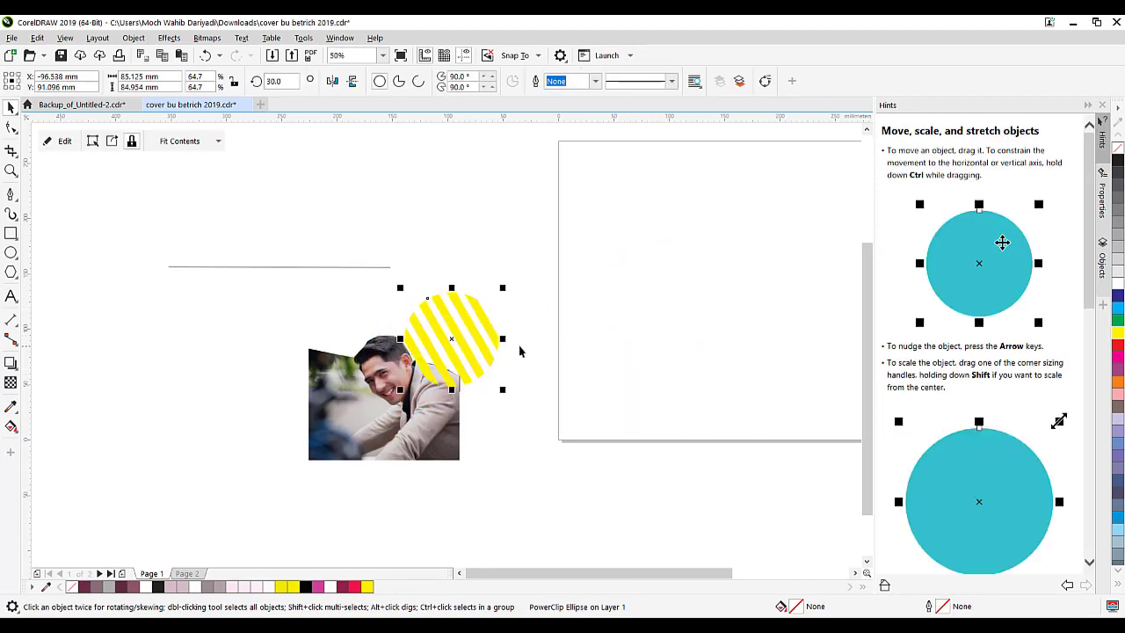
left_click(580, 433)
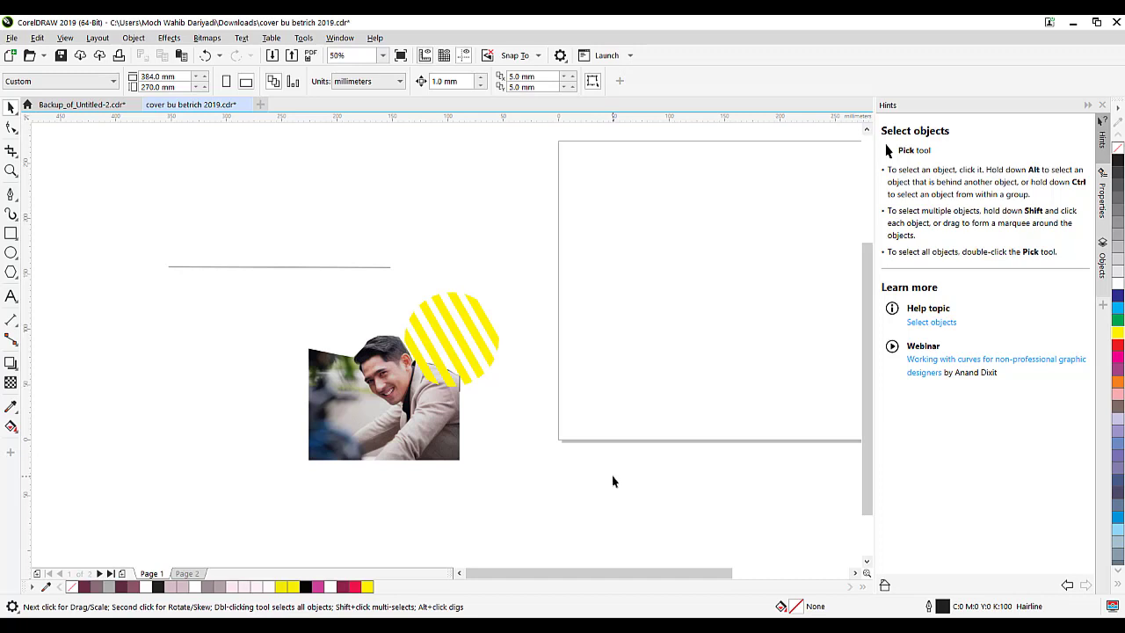
scroll(517, 408, "down", 2)
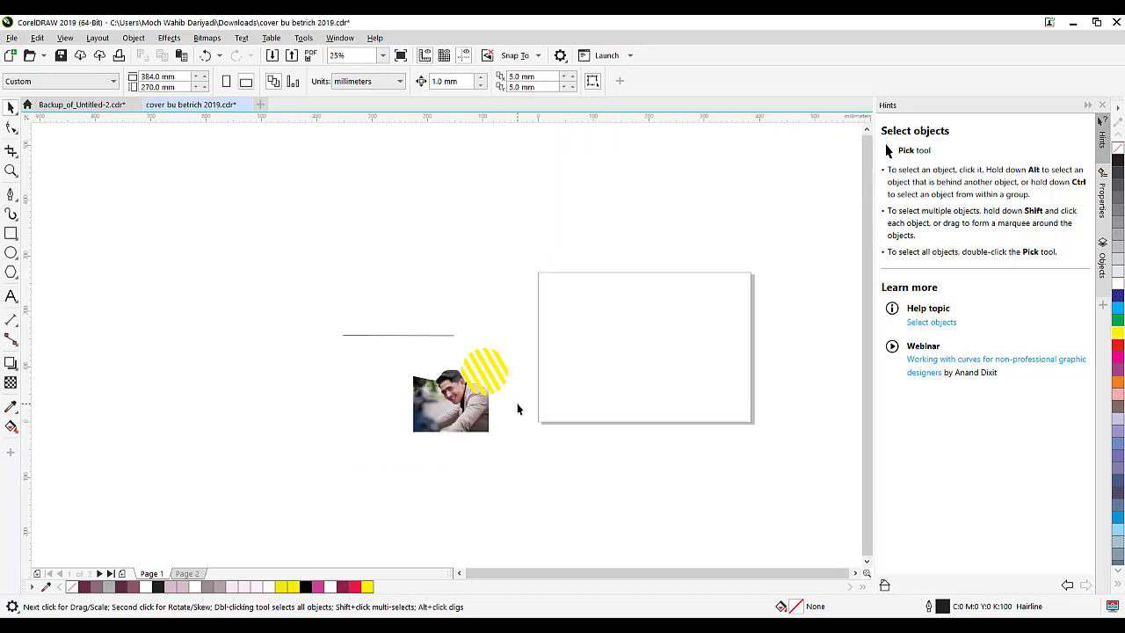